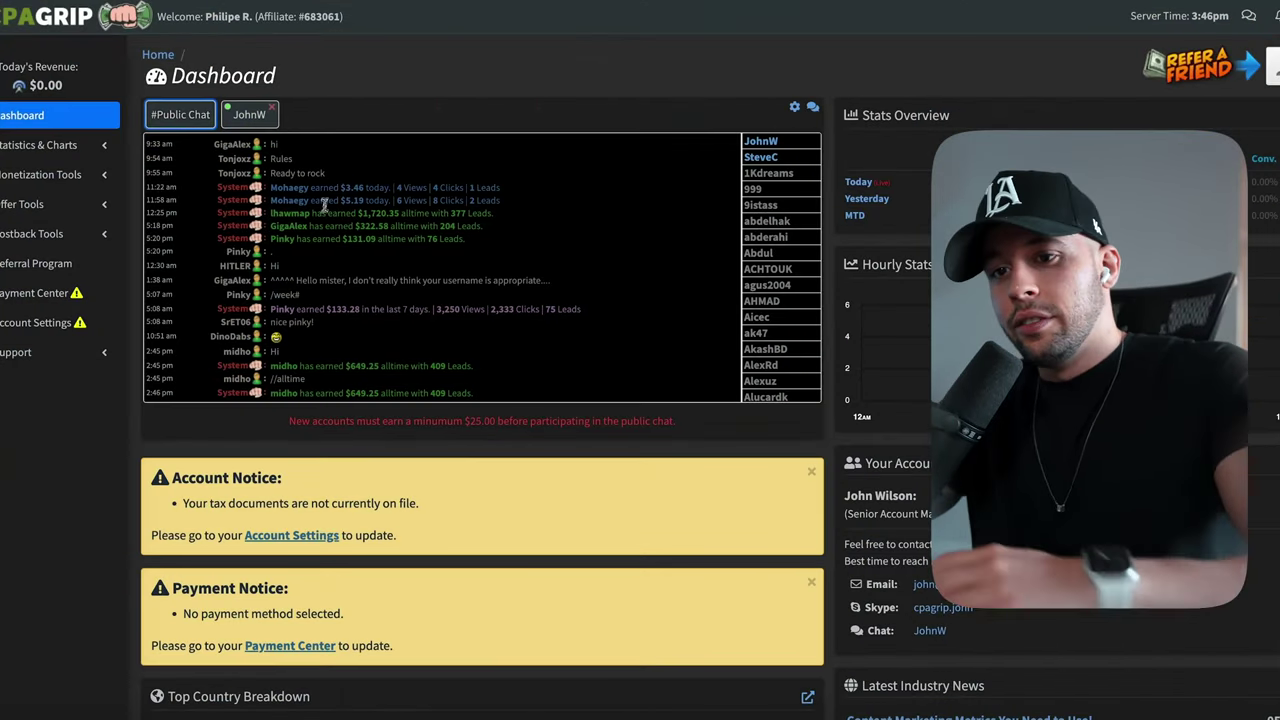
Dismiss the account and payment notices on the dashboard and close the private chat beside the public chat.
click(812, 473)
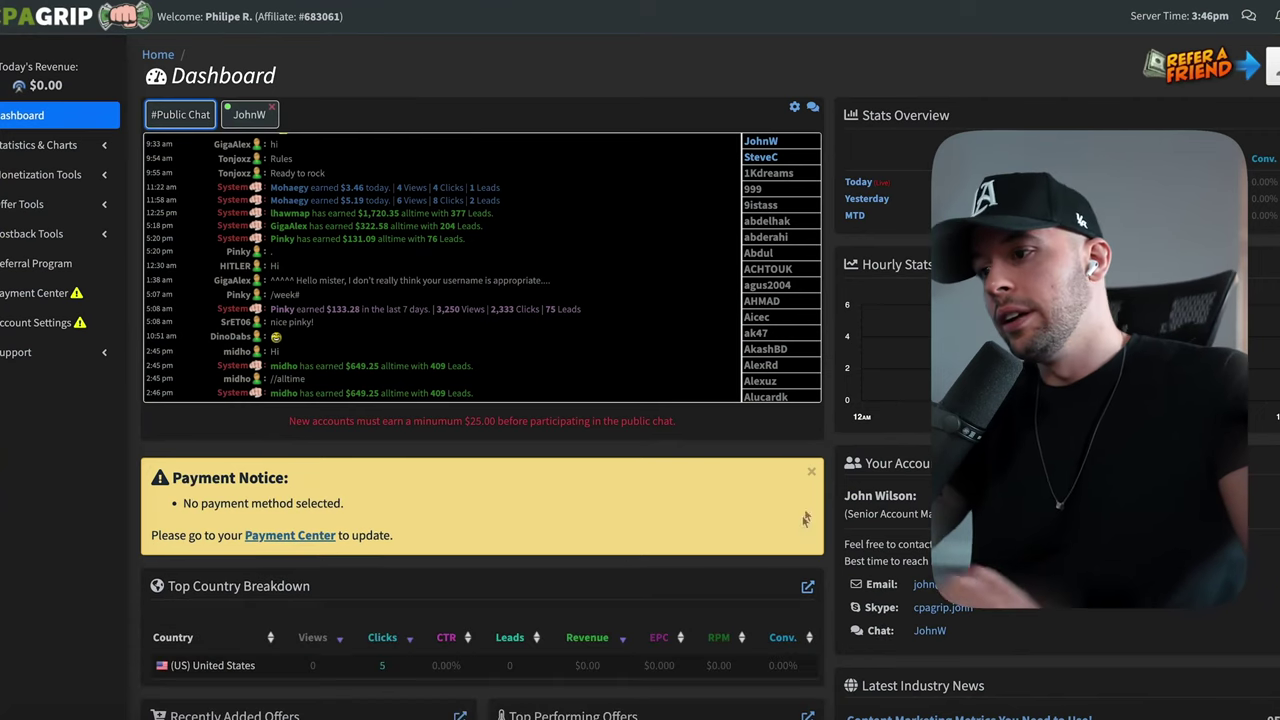
click(810, 469)
scroll(808, 478, down, 2)
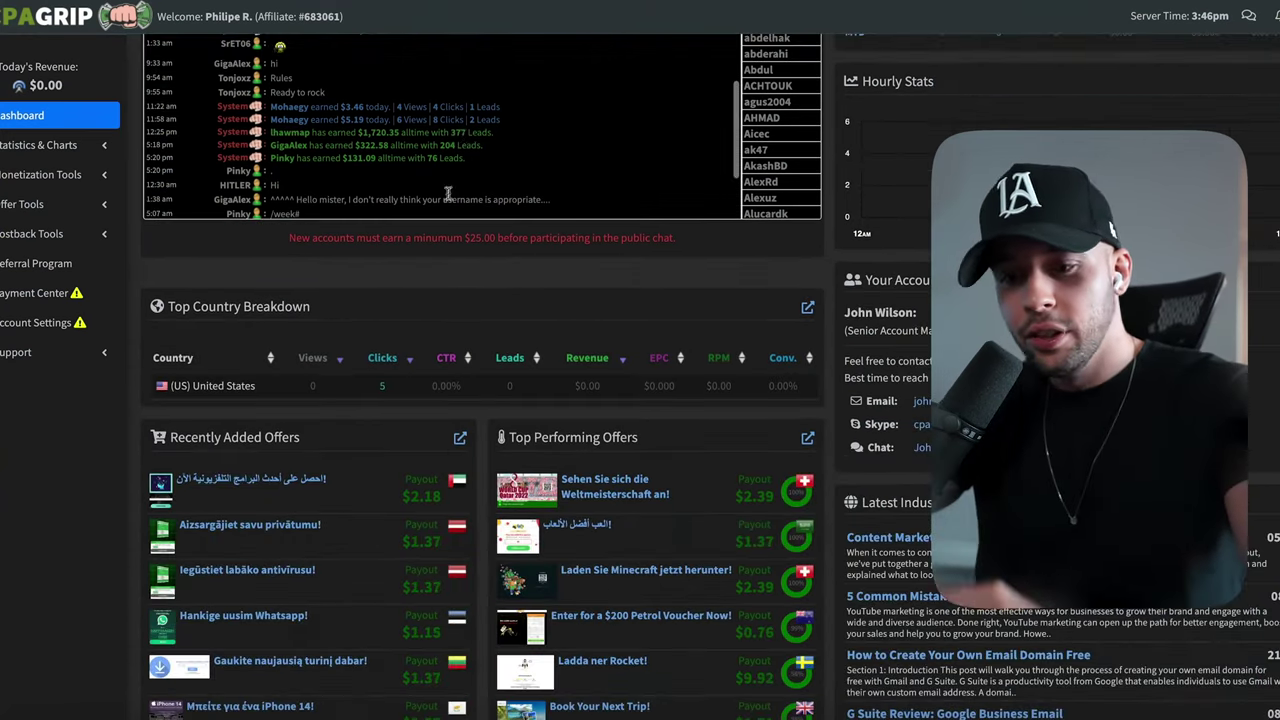
scroll(868, 257, up, 2)
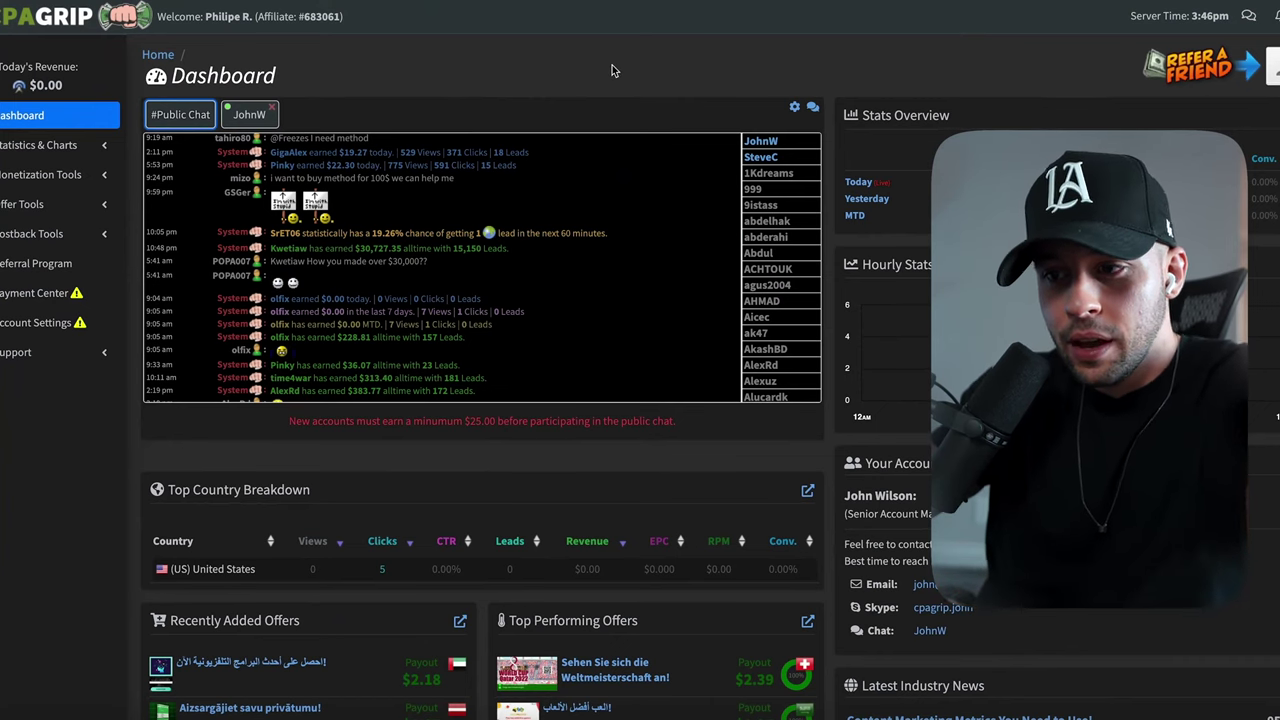
scroll(495, 238, up, 3)
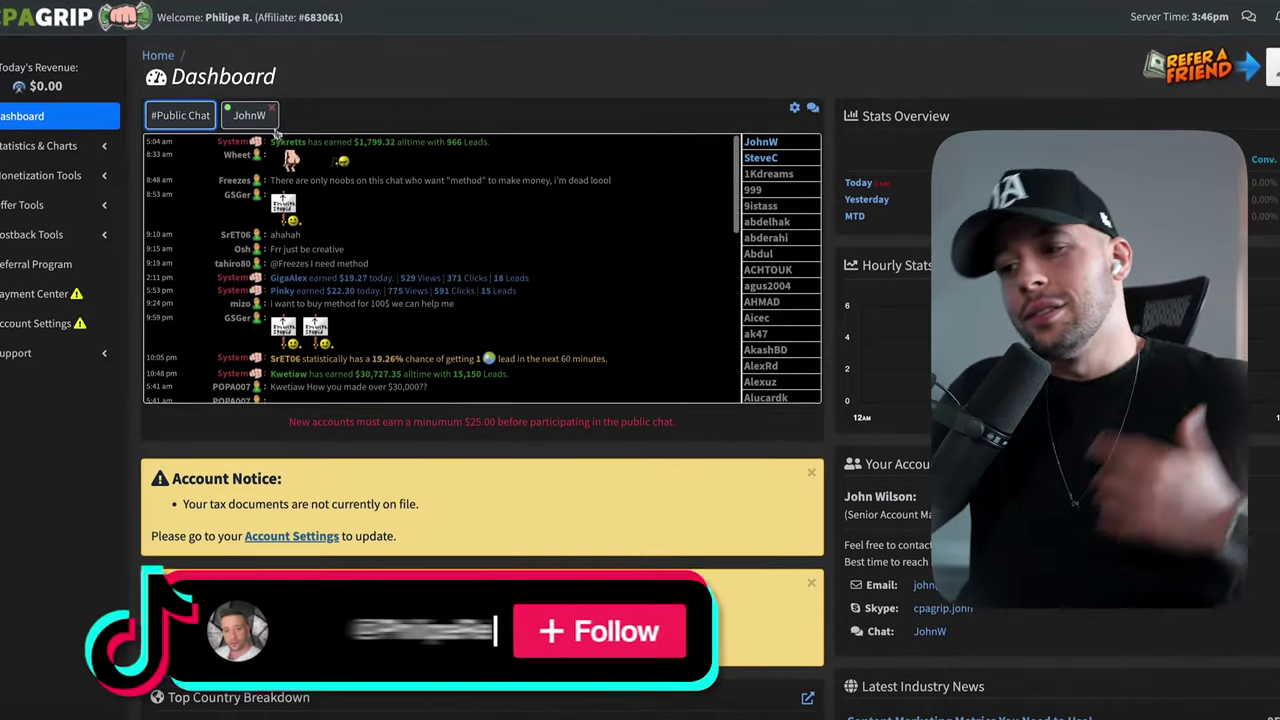
click(271, 108)
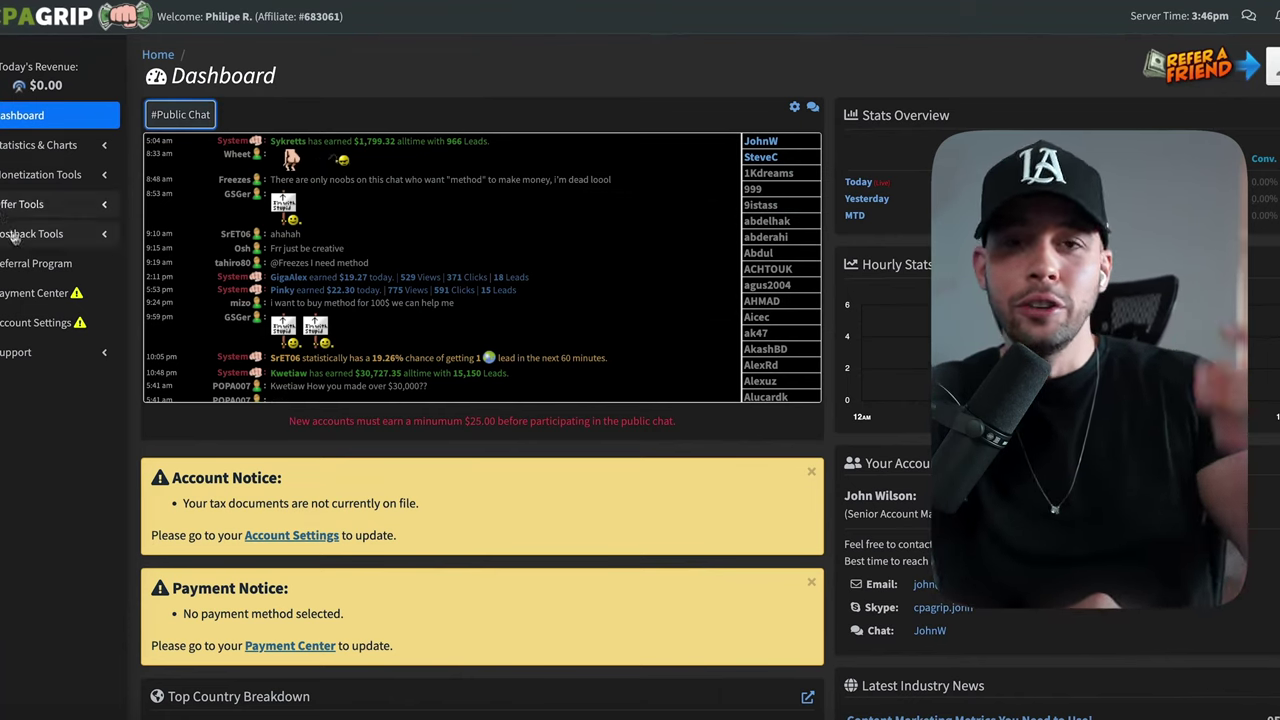
click(30, 147)
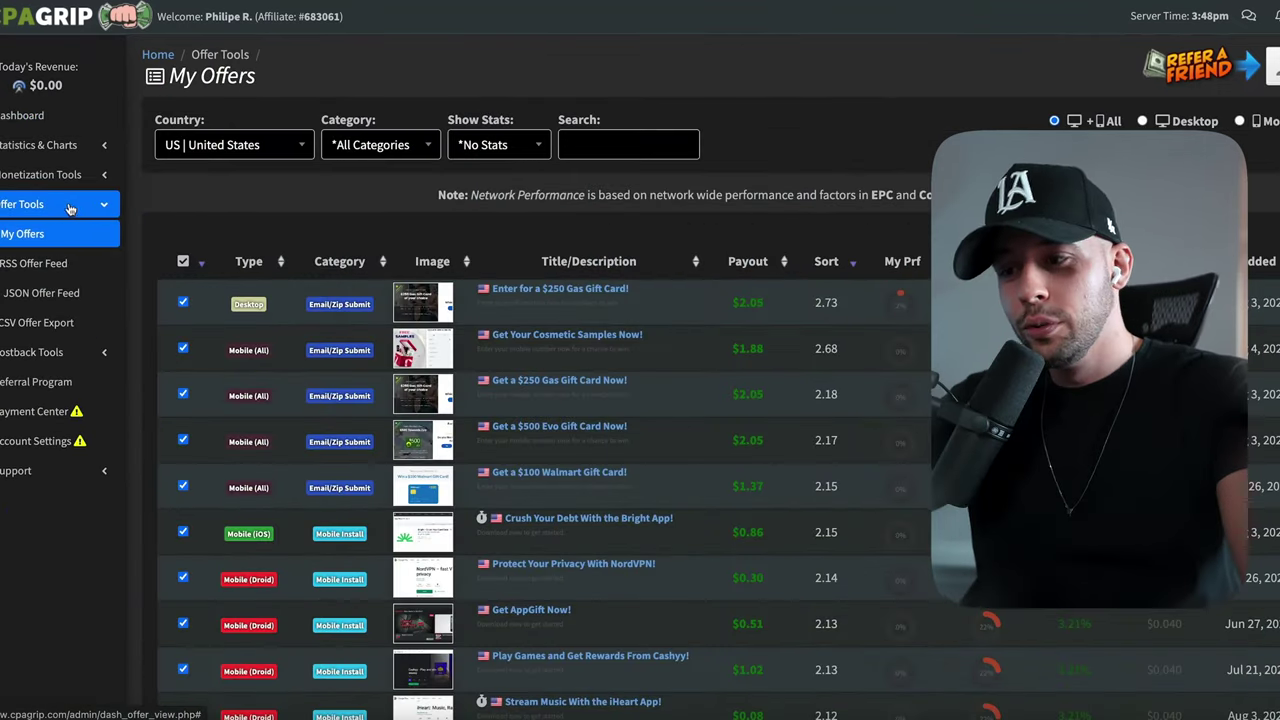
click(70, 206)
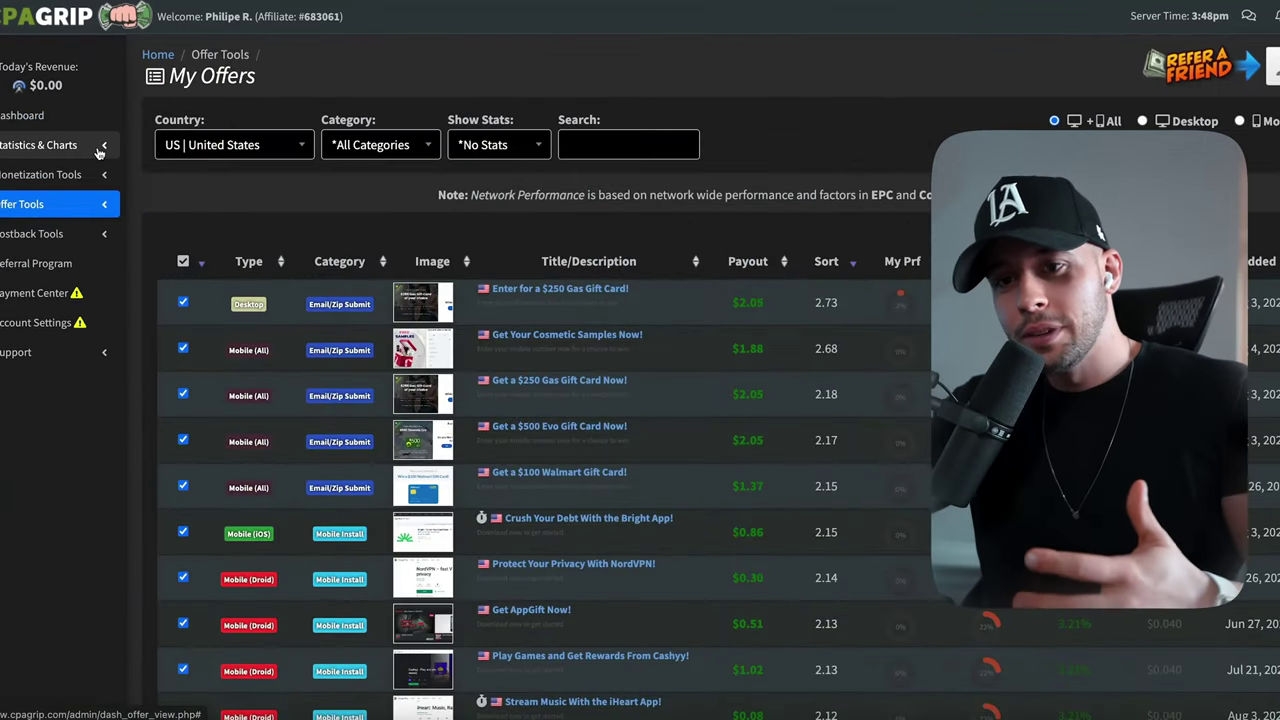
click(72, 176)
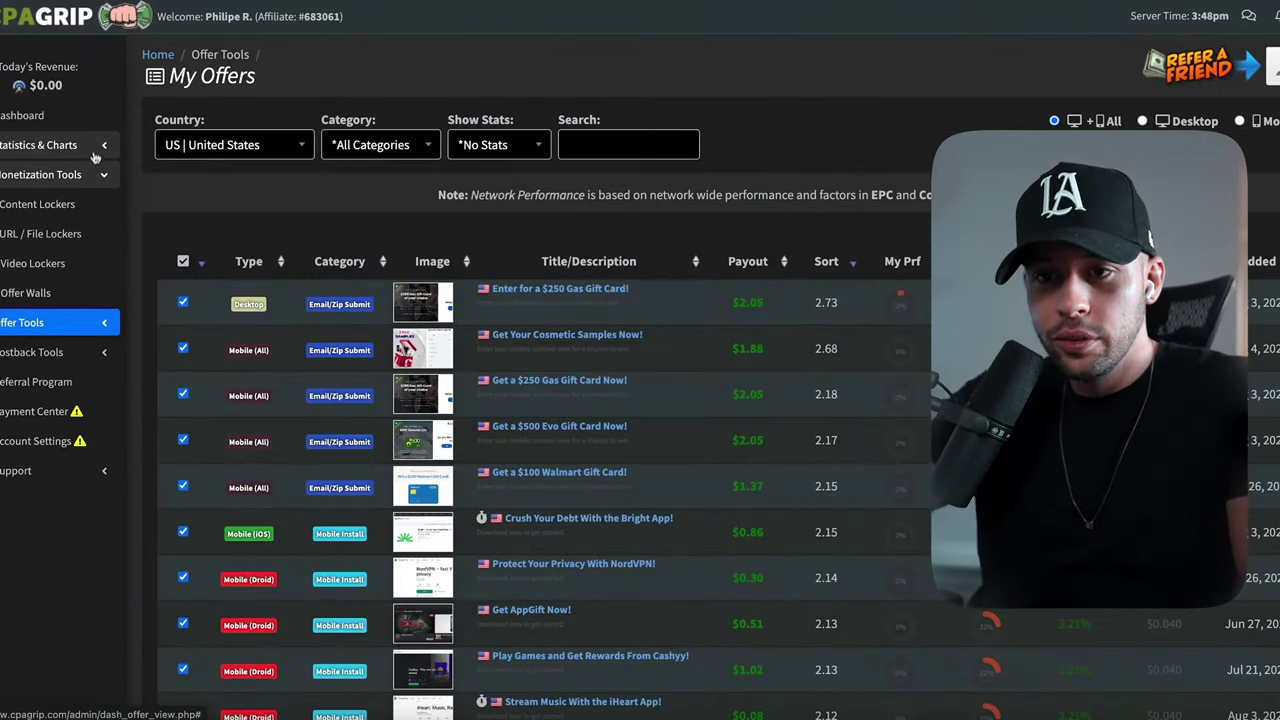
click(55, 146)
click(88, 330)
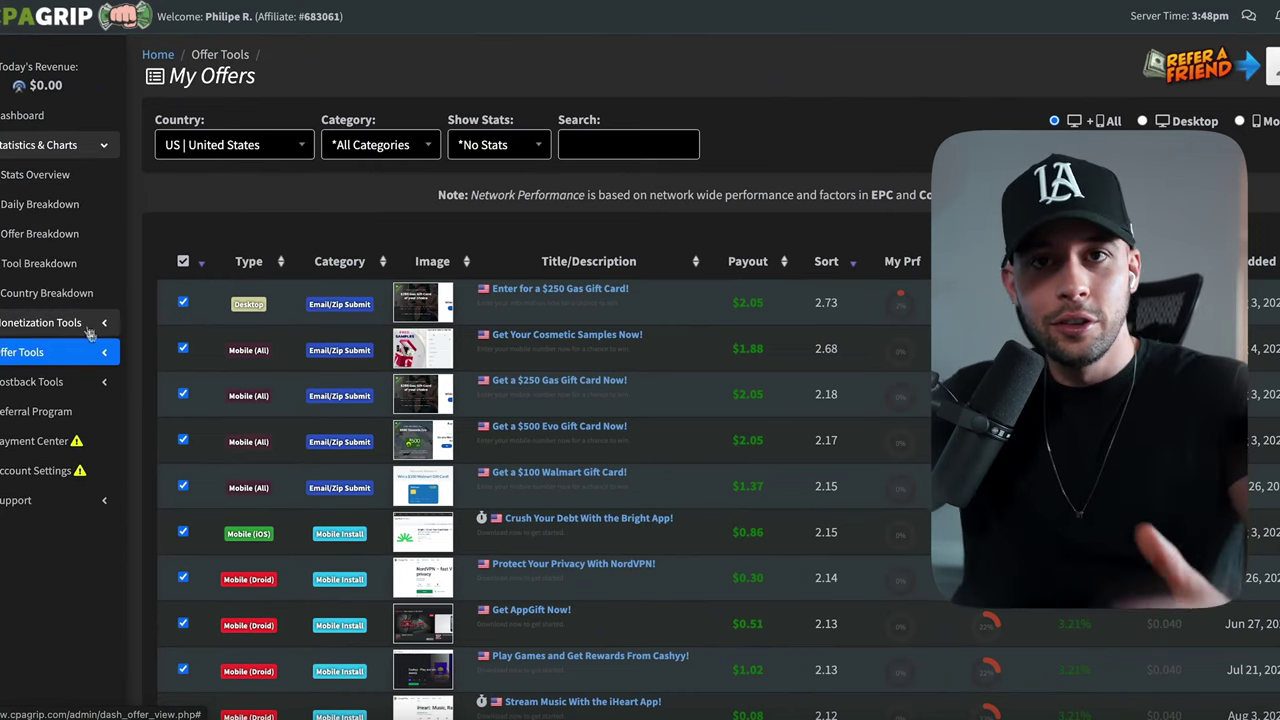
click(88, 352)
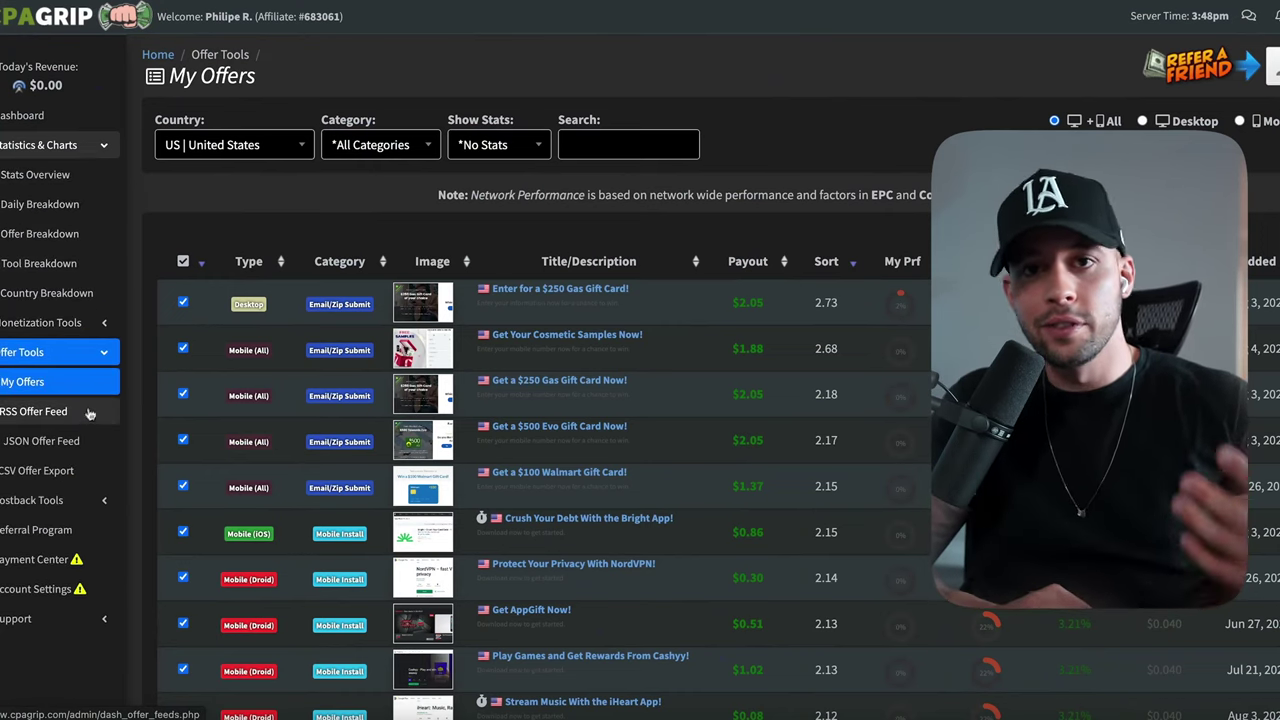
click(103, 147)
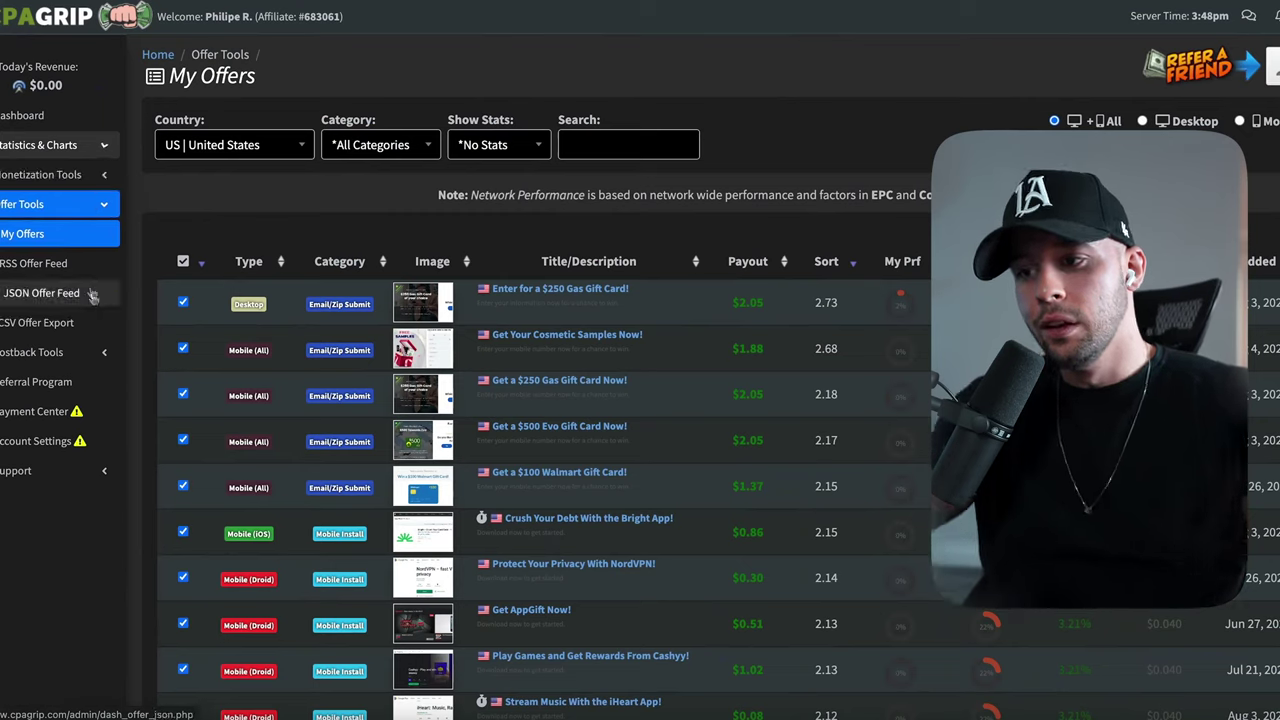
click(104, 205)
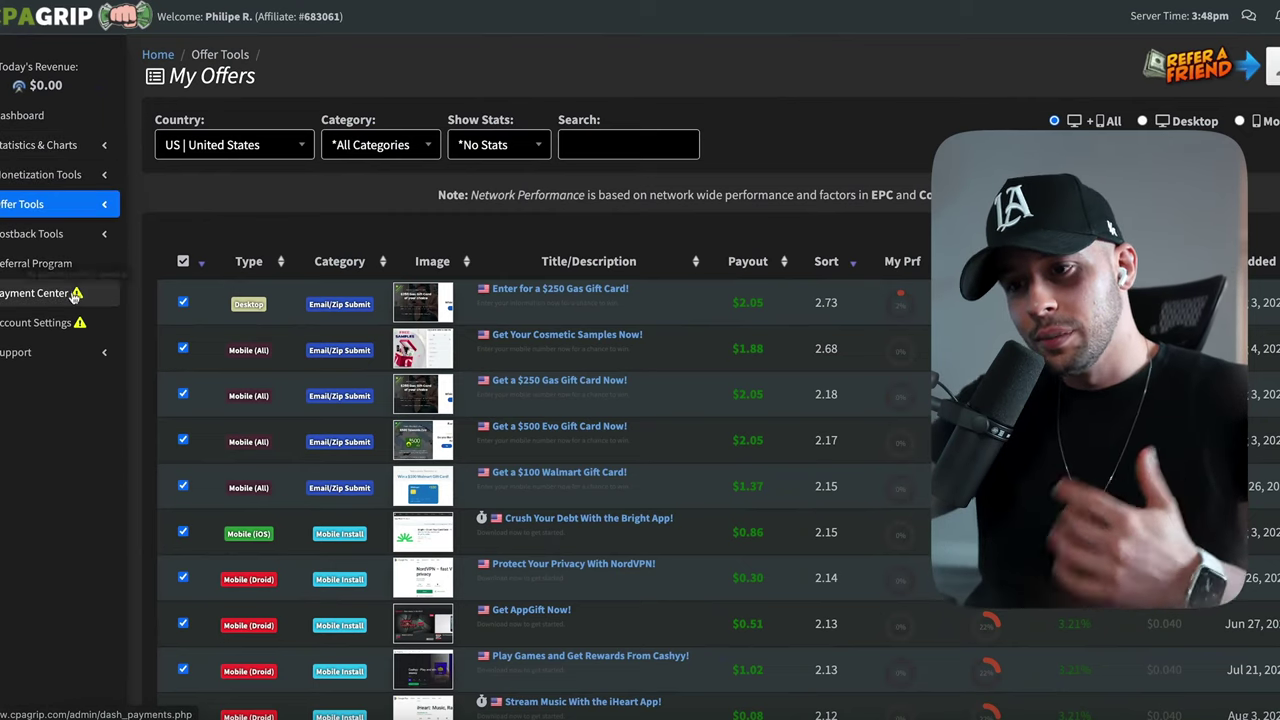
Look through the Offer Walls, Global Postback and Payment Center pages, starting from the dashboard.
click(18, 116)
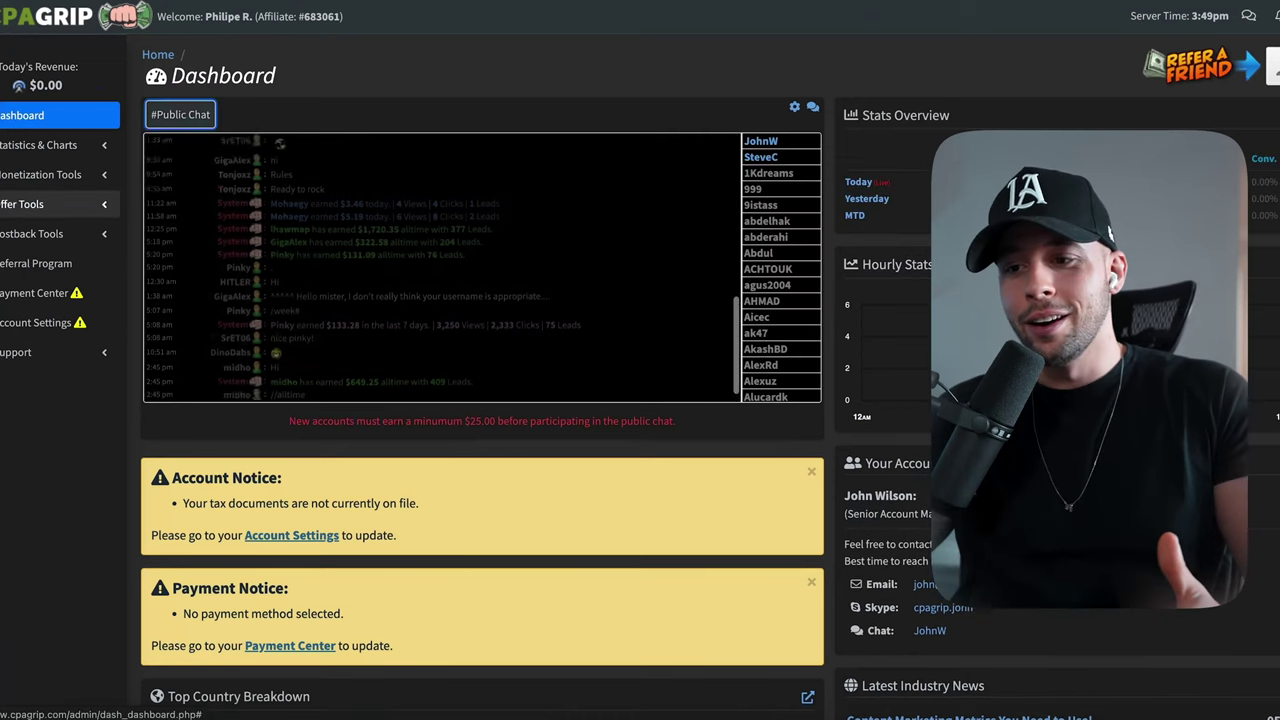
click(40, 174)
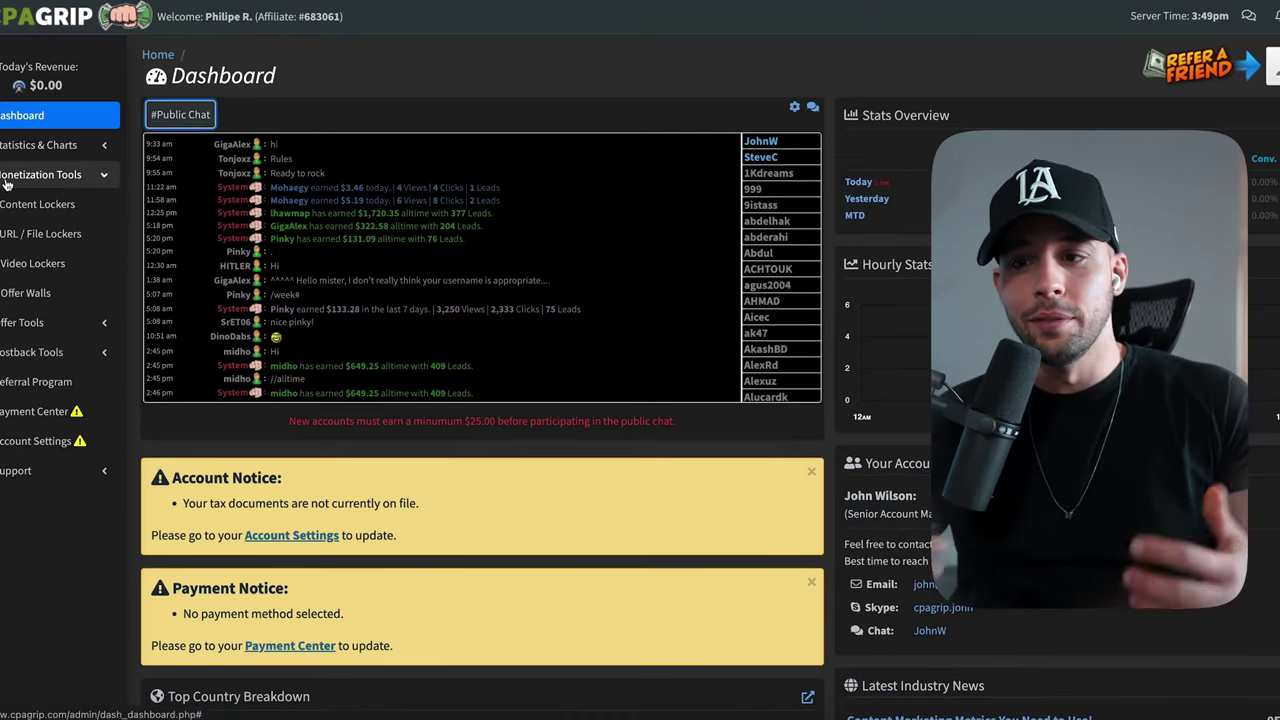
click(72, 293)
click(30, 174)
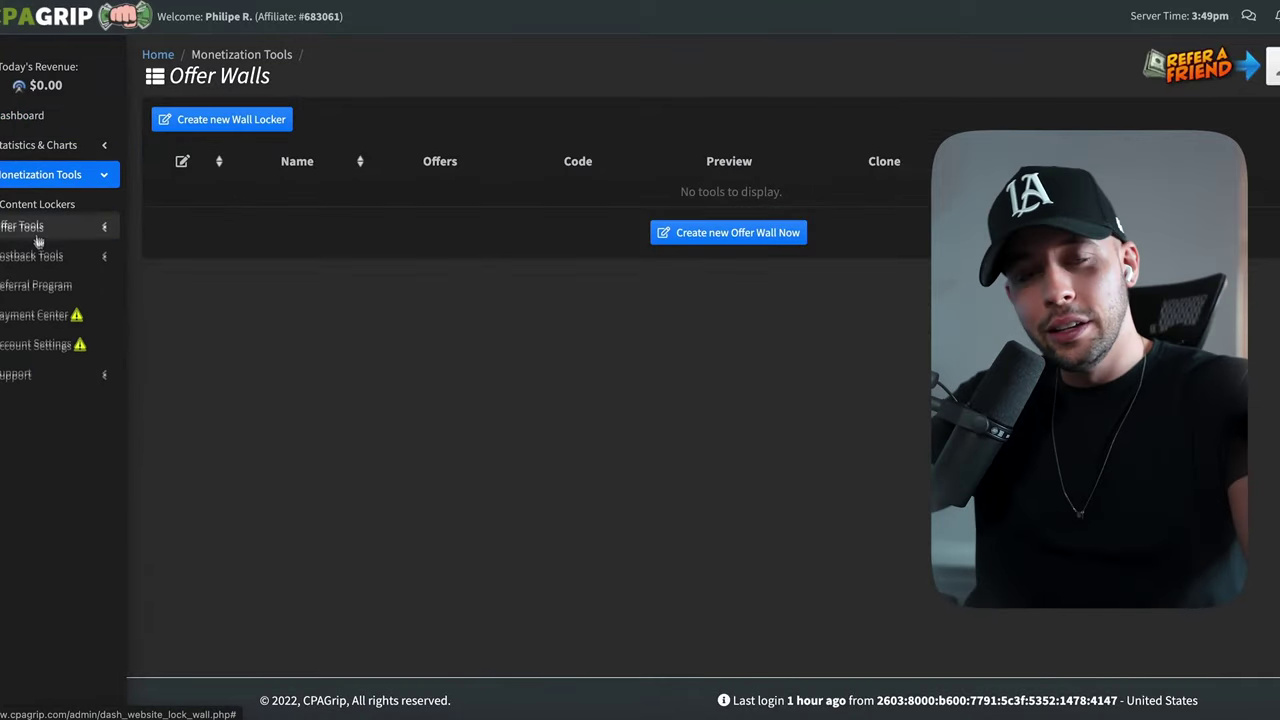
click(20, 206)
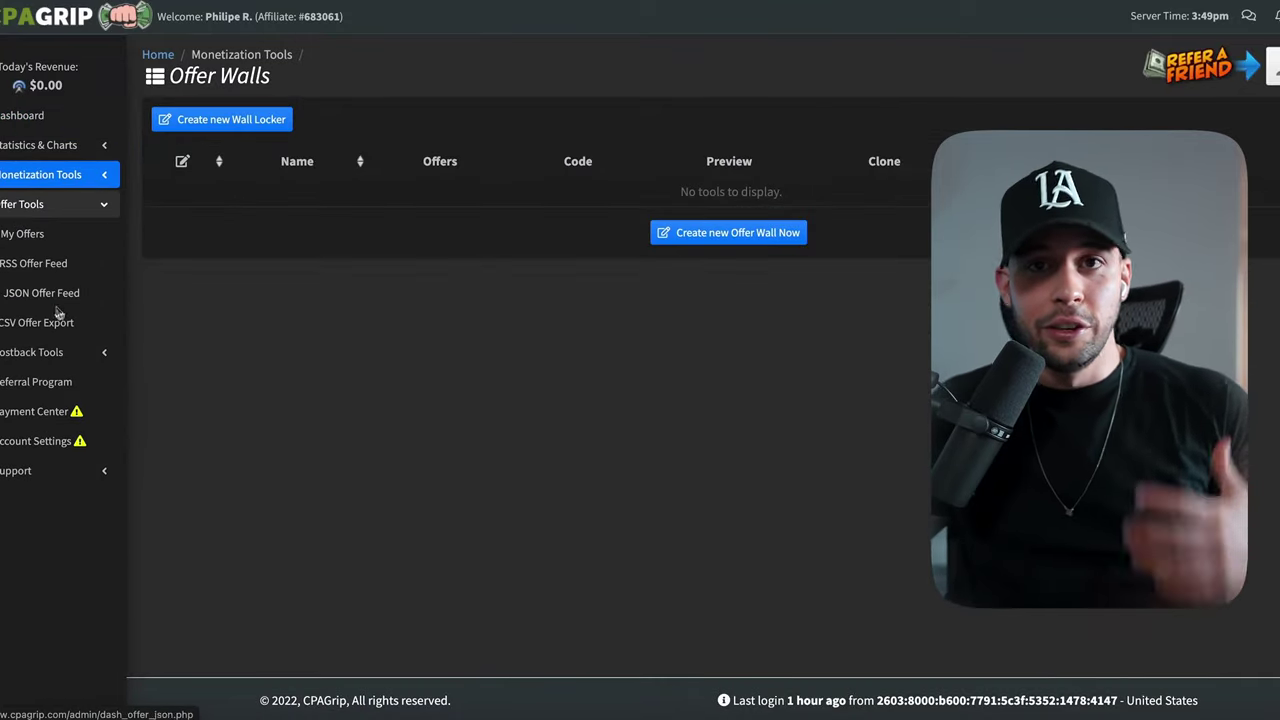
click(38, 354)
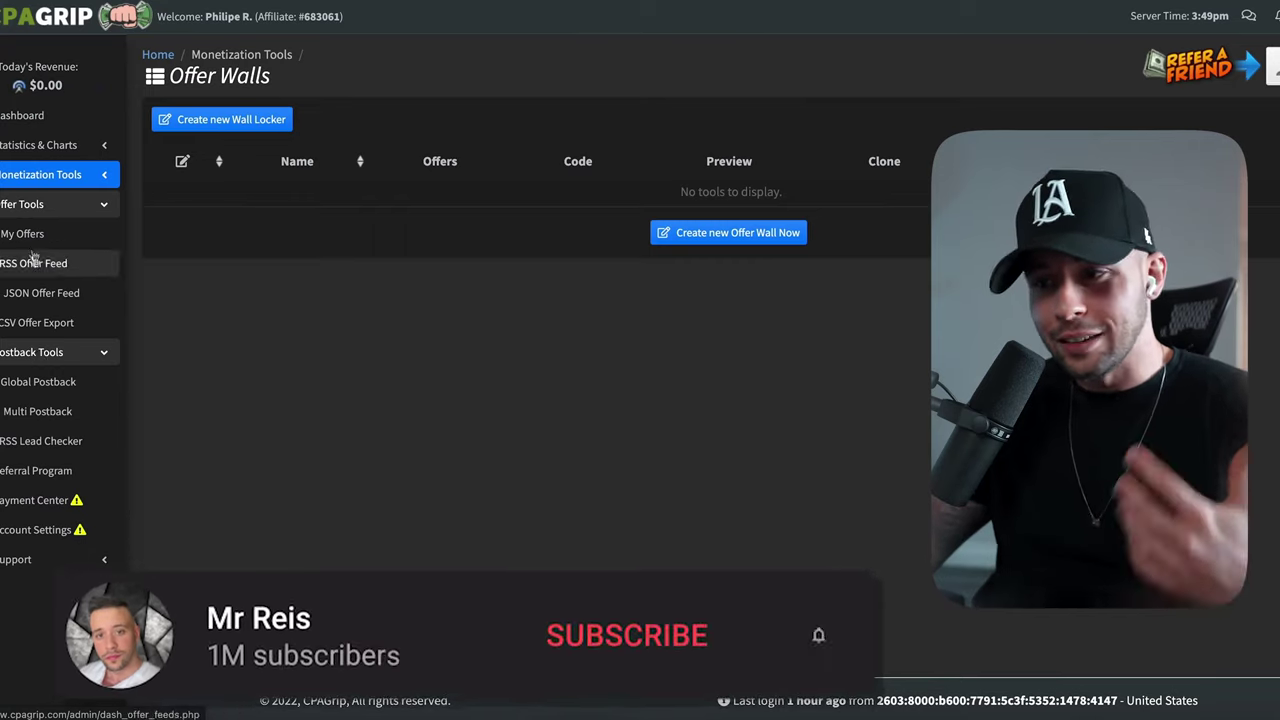
click(27, 265)
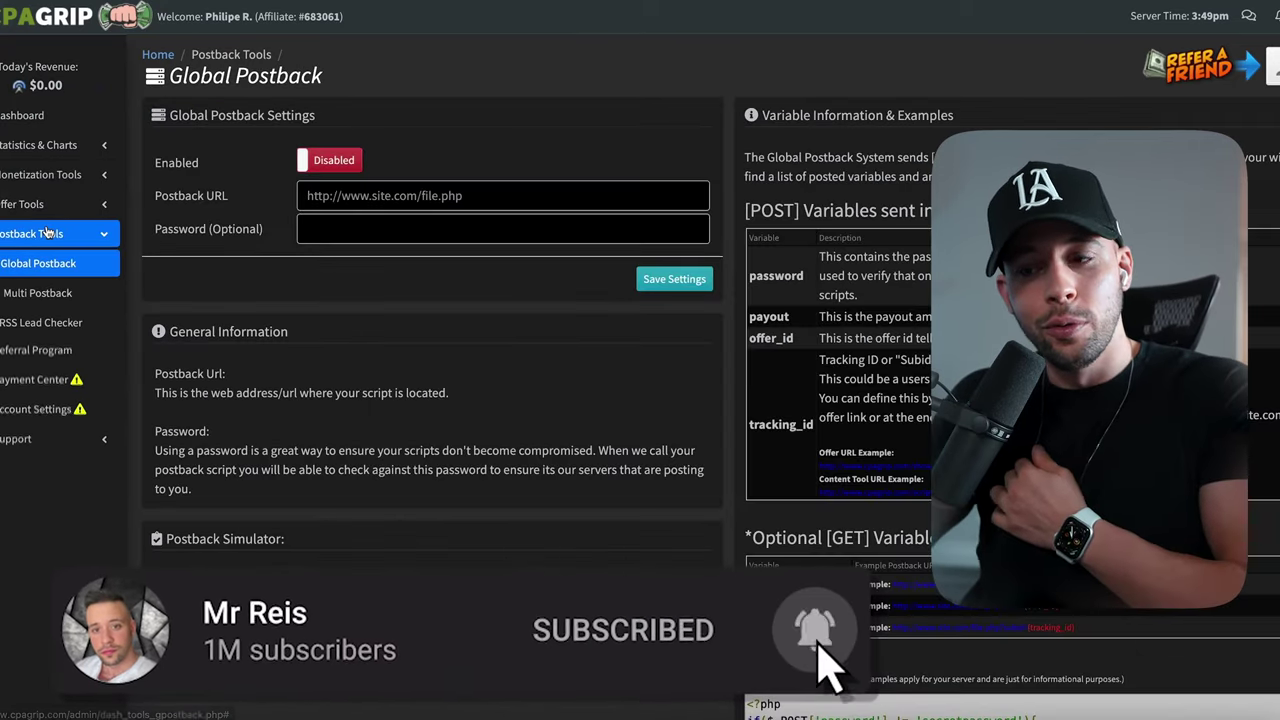
click(38, 300)
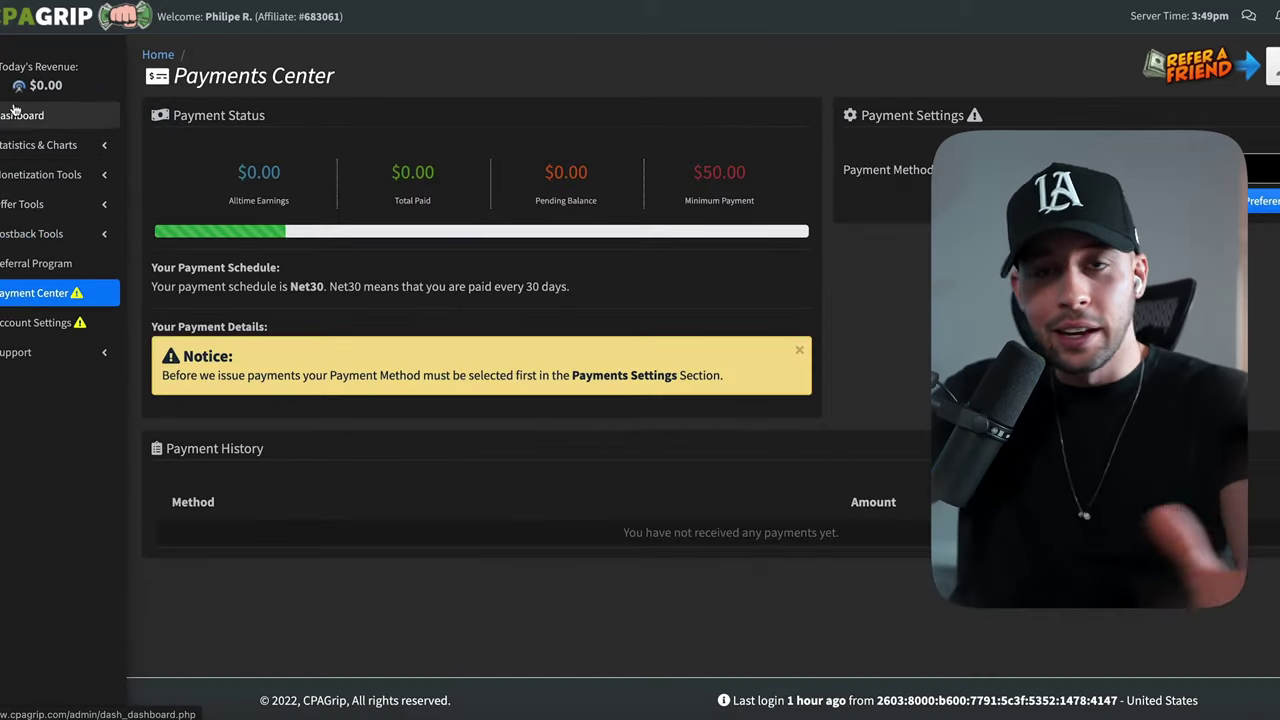
Examine the country breakdown and the recently added and top performing offers on the dashboard.
click(10, 120)
scroll(250, 380, down, 6)
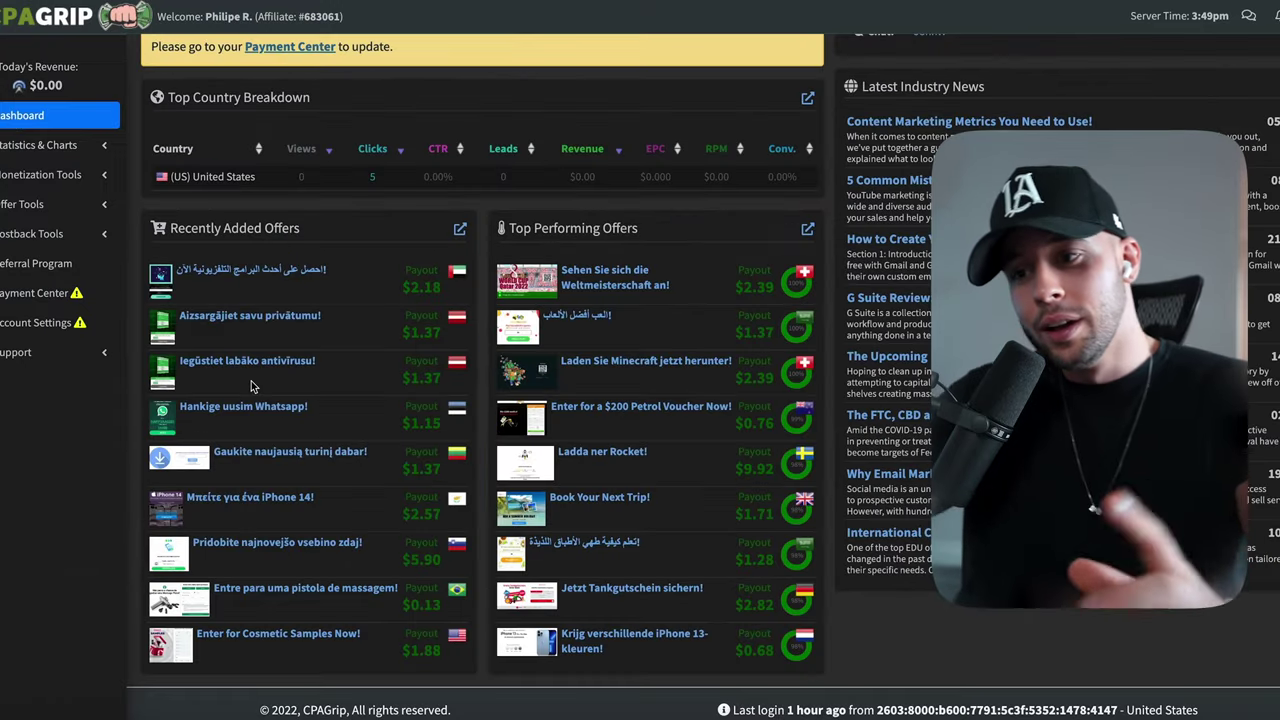
click(174, 141)
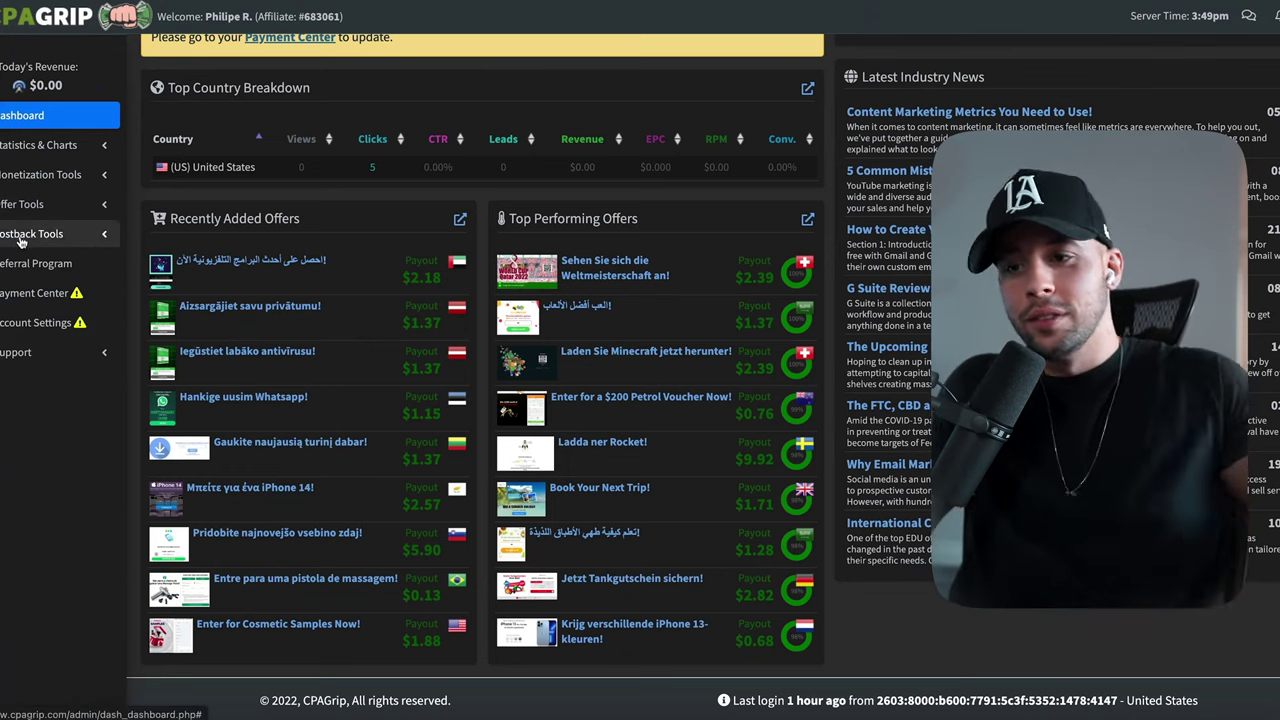
Open the My Offers list for the United States and sort it by payout from highest to lowest.
click(22, 204)
click(24, 233)
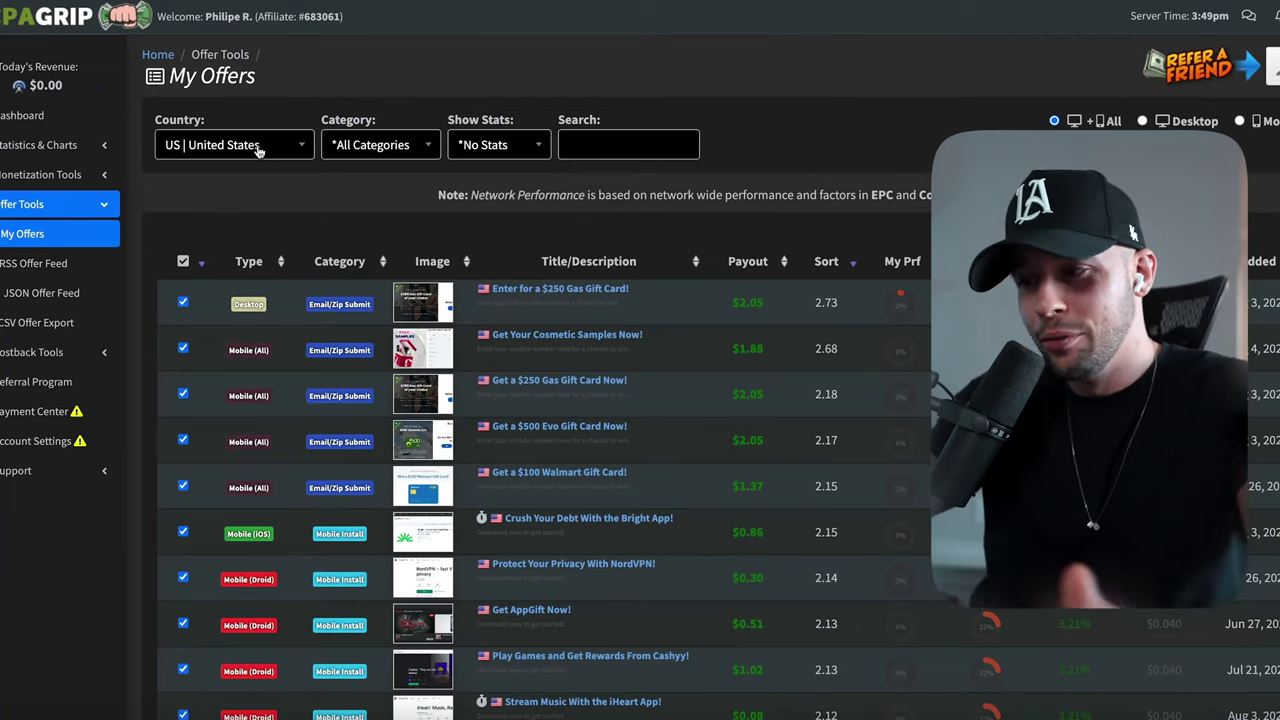
scroll(600, 300, down, 2)
click(753, 118)
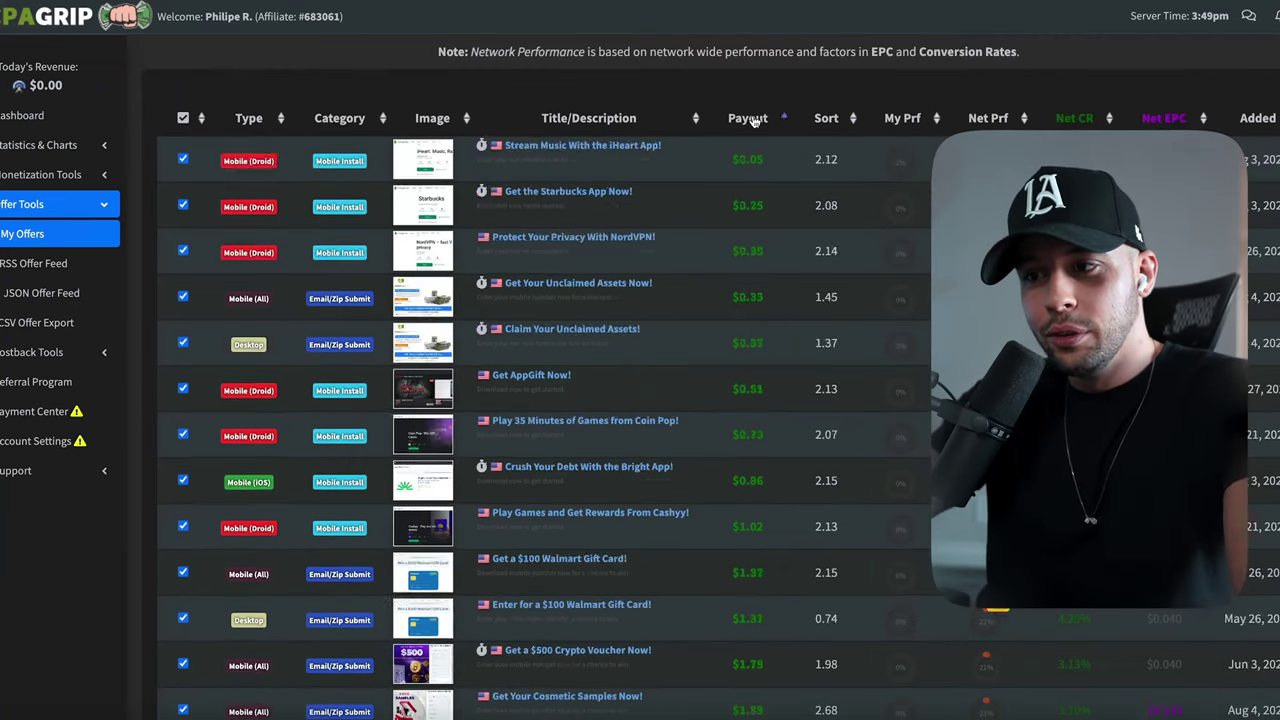
click(753, 118)
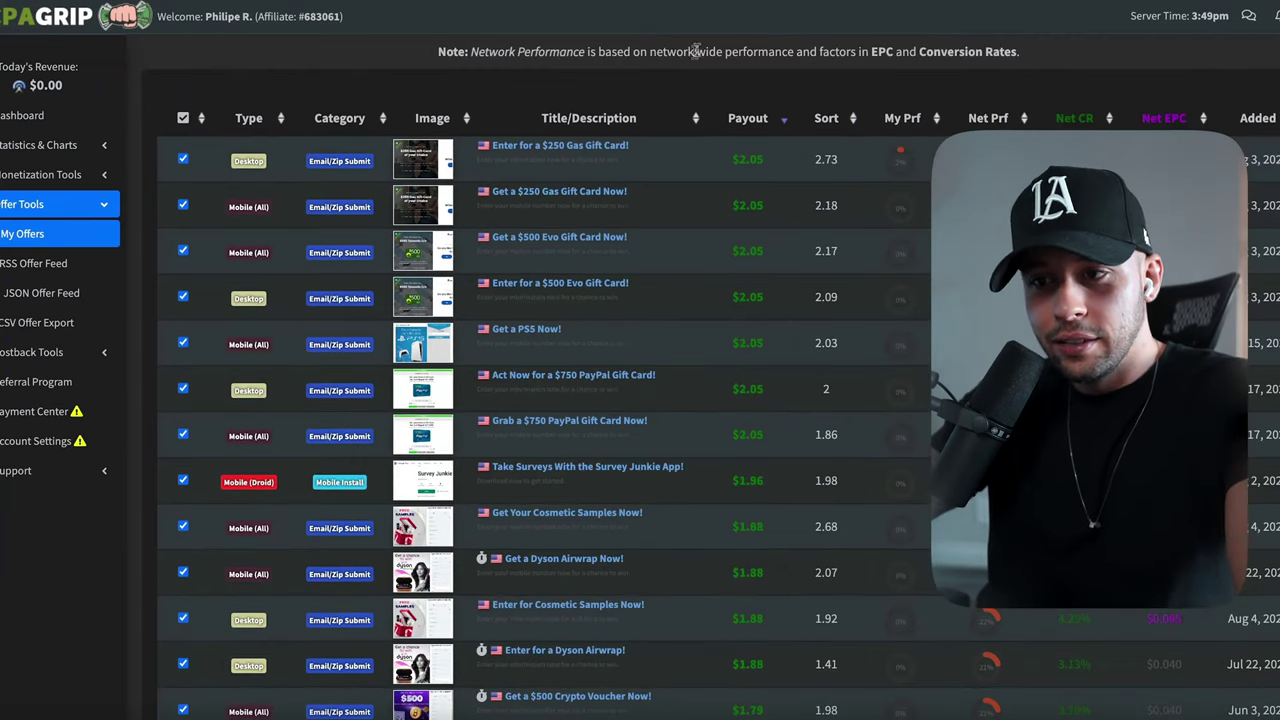
Browse the highest-paying offers and open the details of the "Get a PS5 Now!" offer.
scroll(600, 100, down, 1)
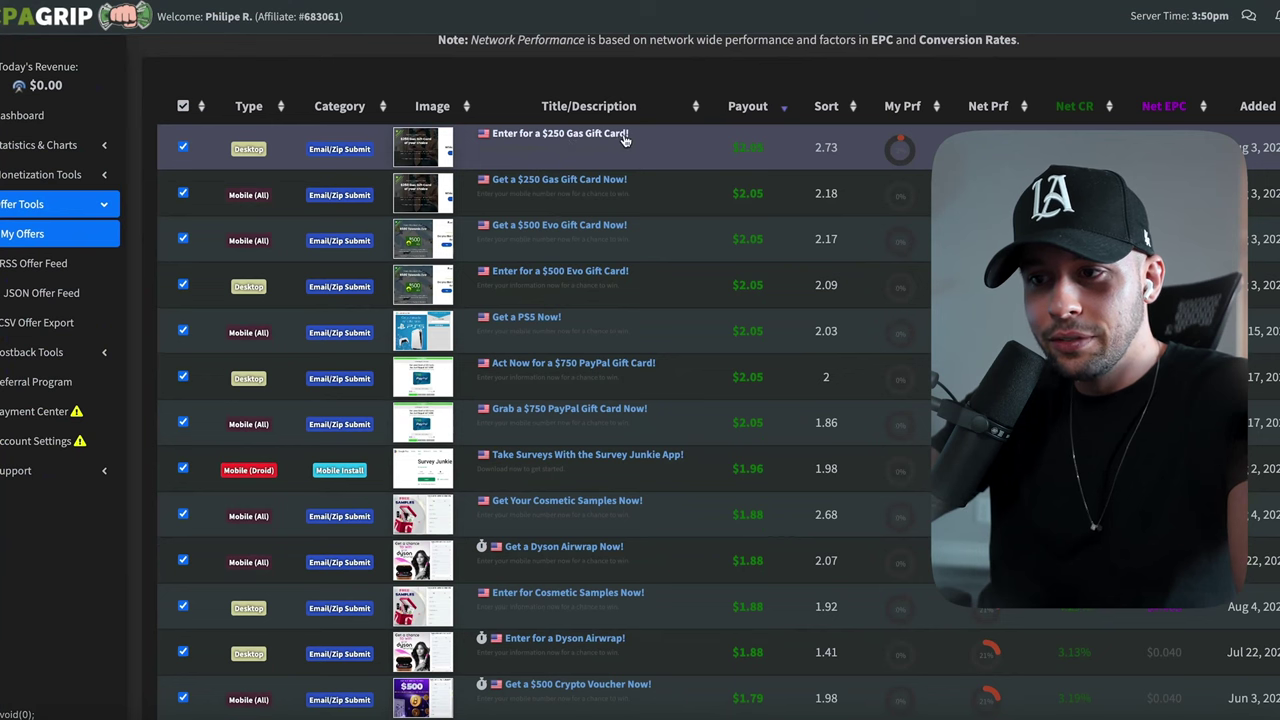
scroll(631, 138, down, 3)
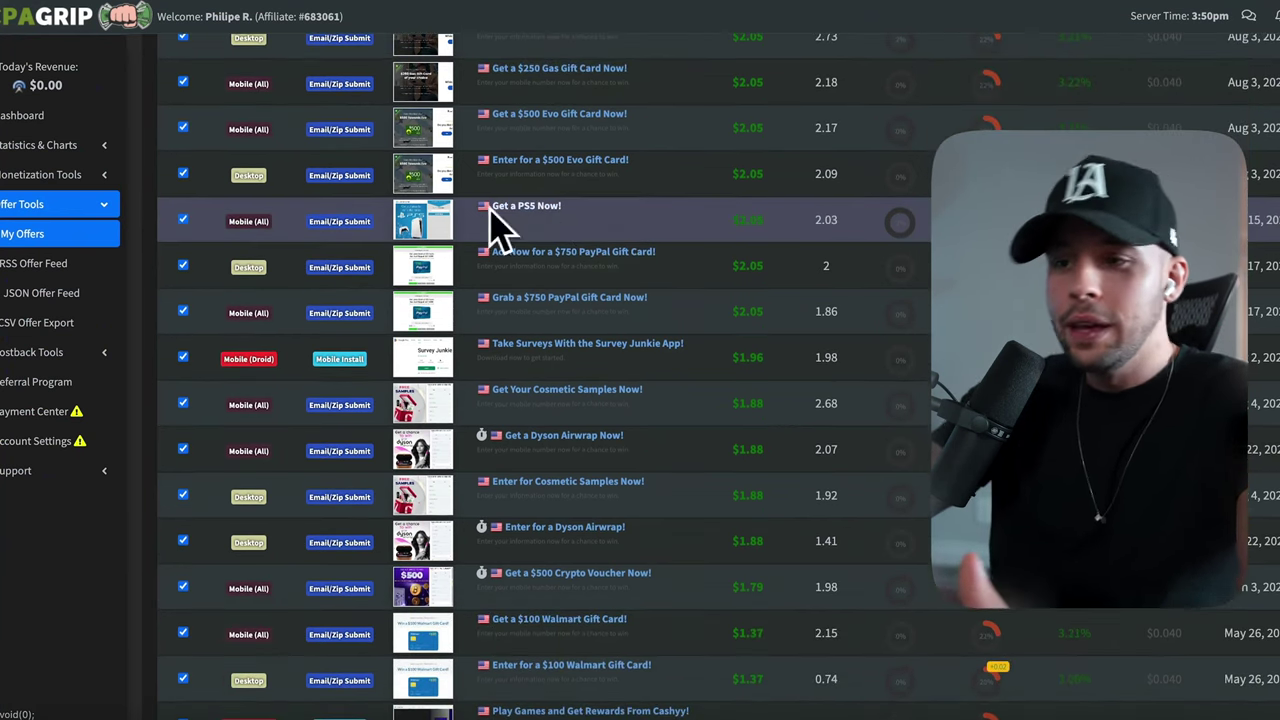
scroll(490, 220, up, 3)
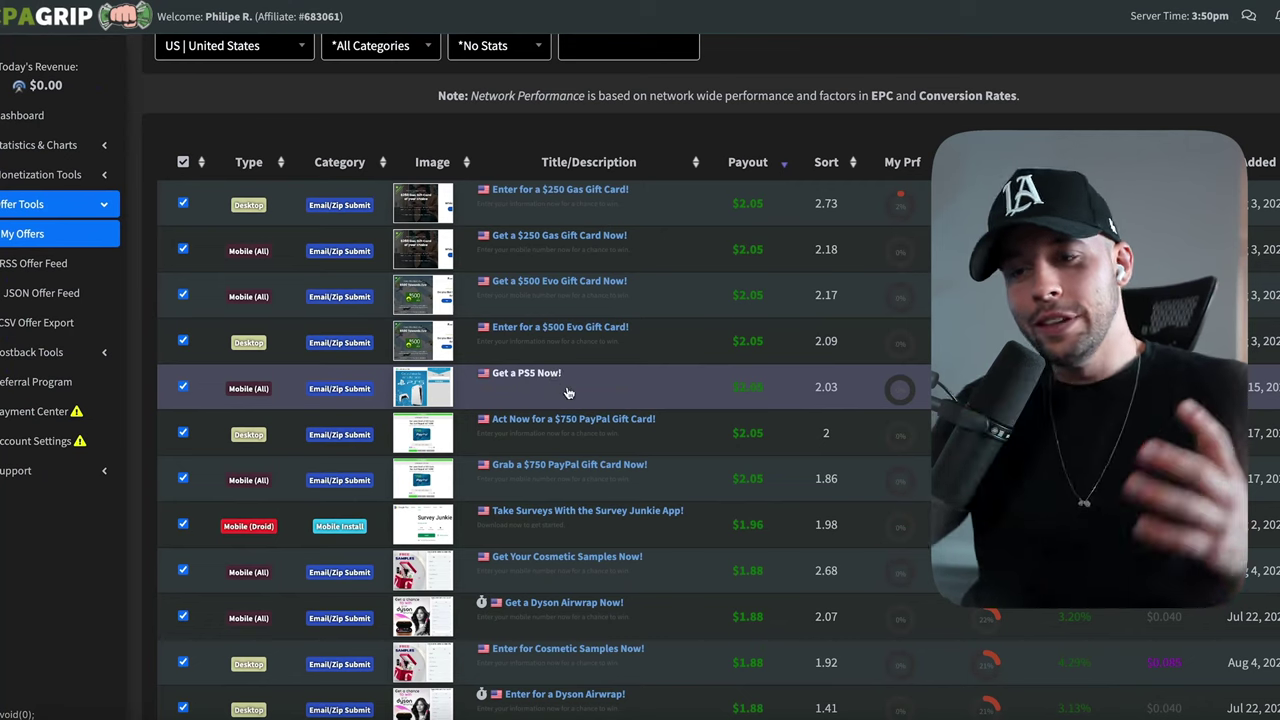
click(512, 375)
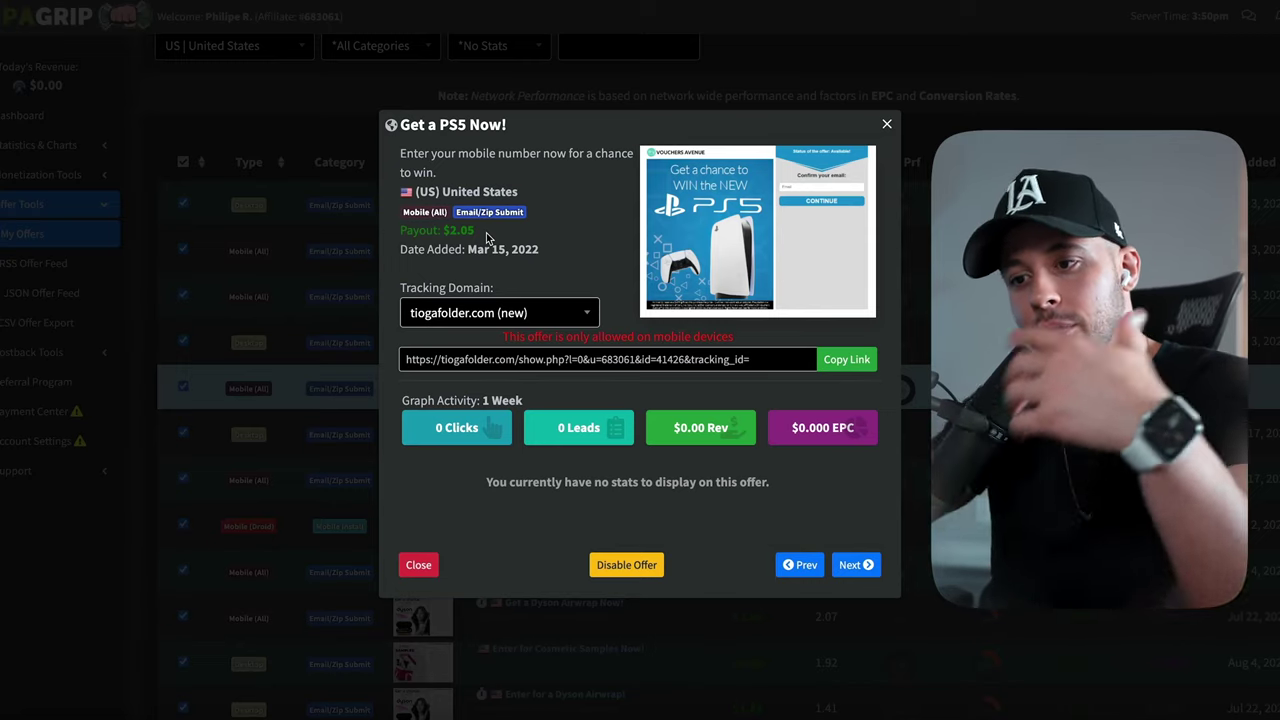
Set the PS5 offer's tracking domain to morofiles.com and copy its tracking link.
scroll(487, 237, down, 5)
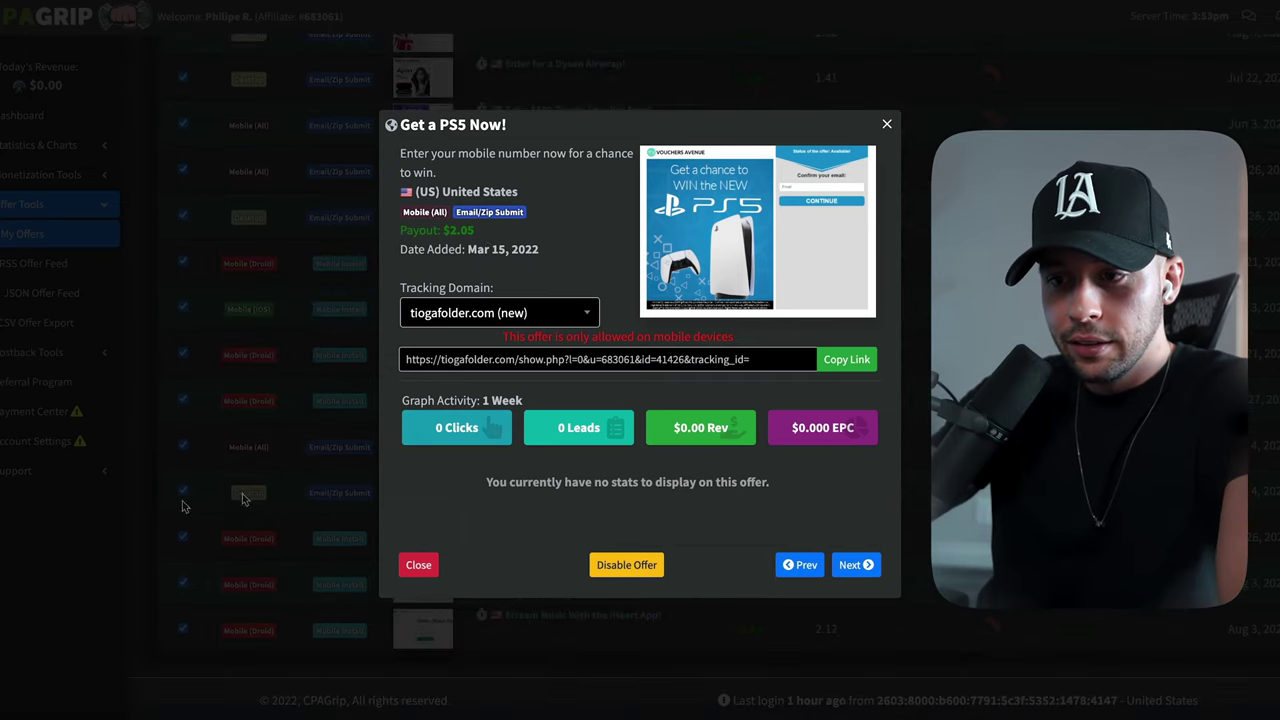
click(465, 325)
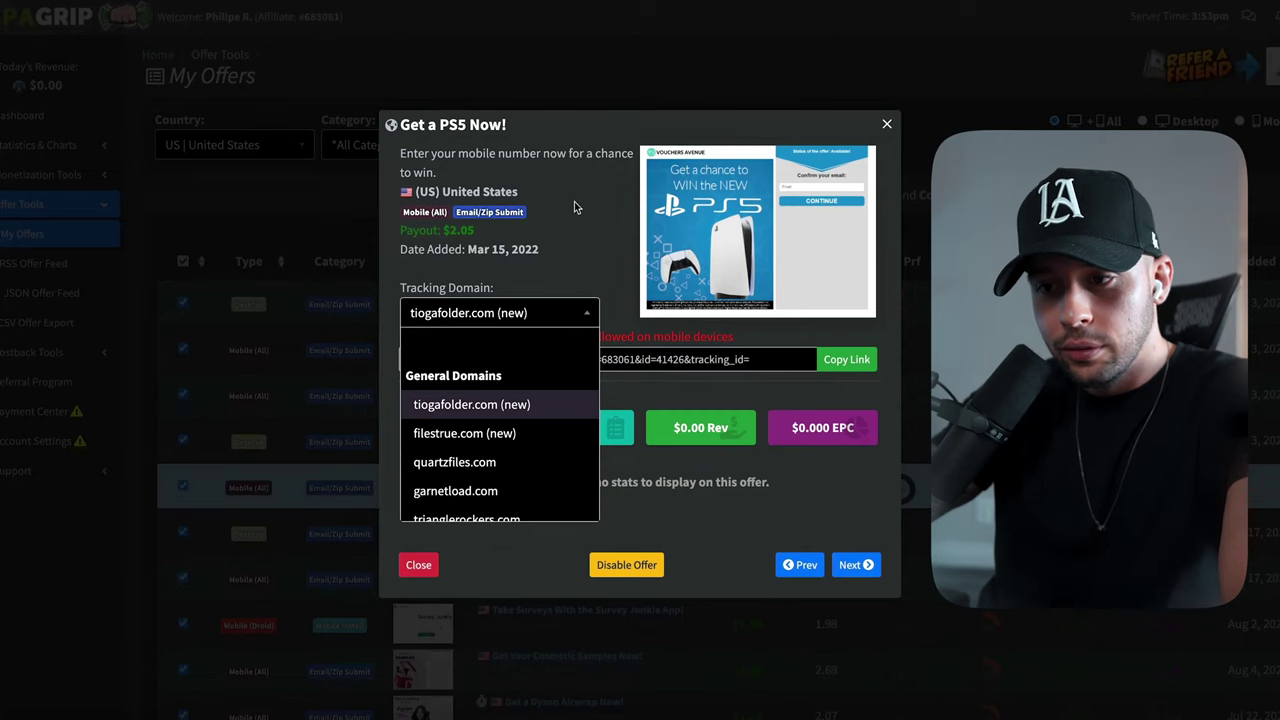
scroll(485, 455, down, 1)
scroll(478, 460, down, 4)
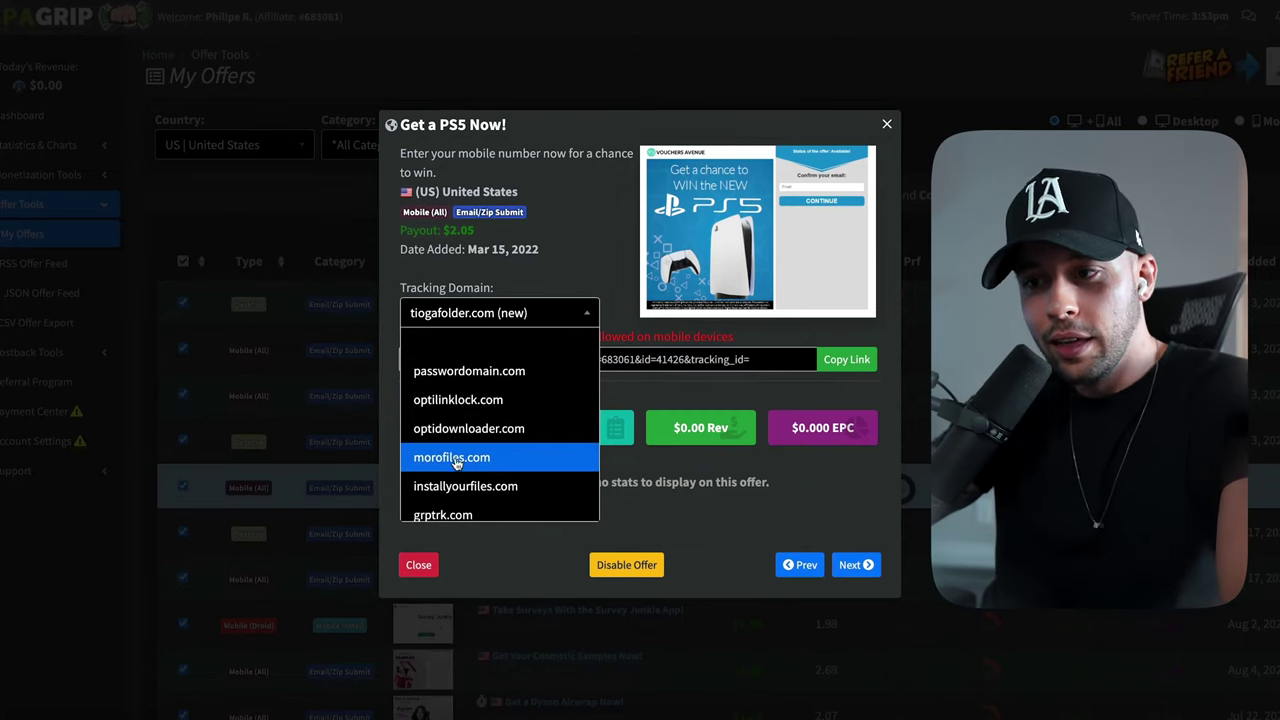
click(452, 458)
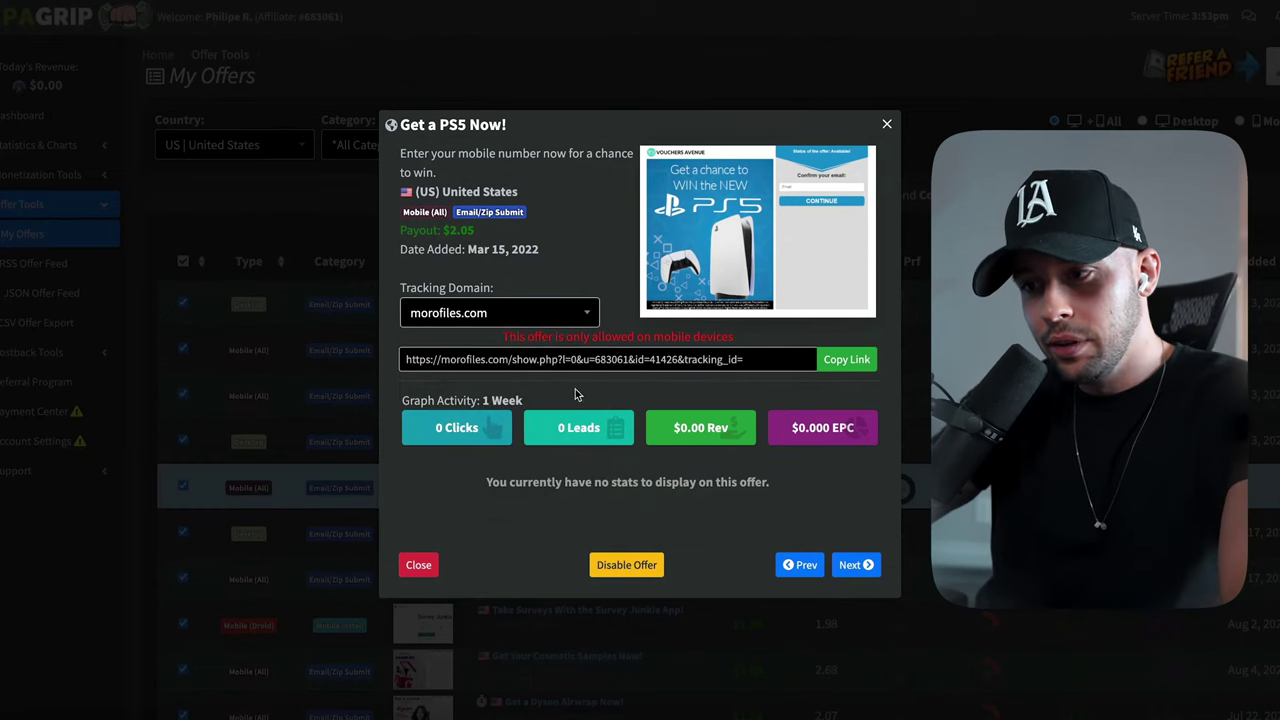
click(858, 360)
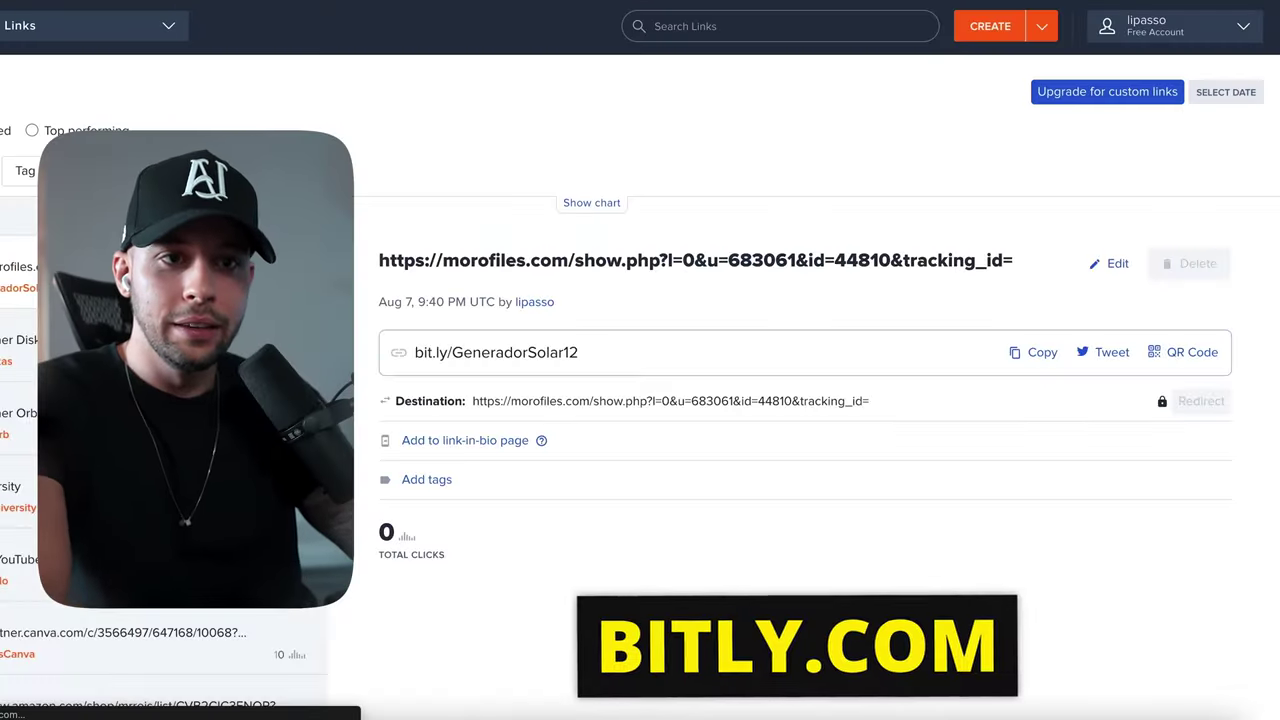
Create a new Bitly short link from the copied morofiles.com tracking link.
click(1041, 28)
click(1041, 28)
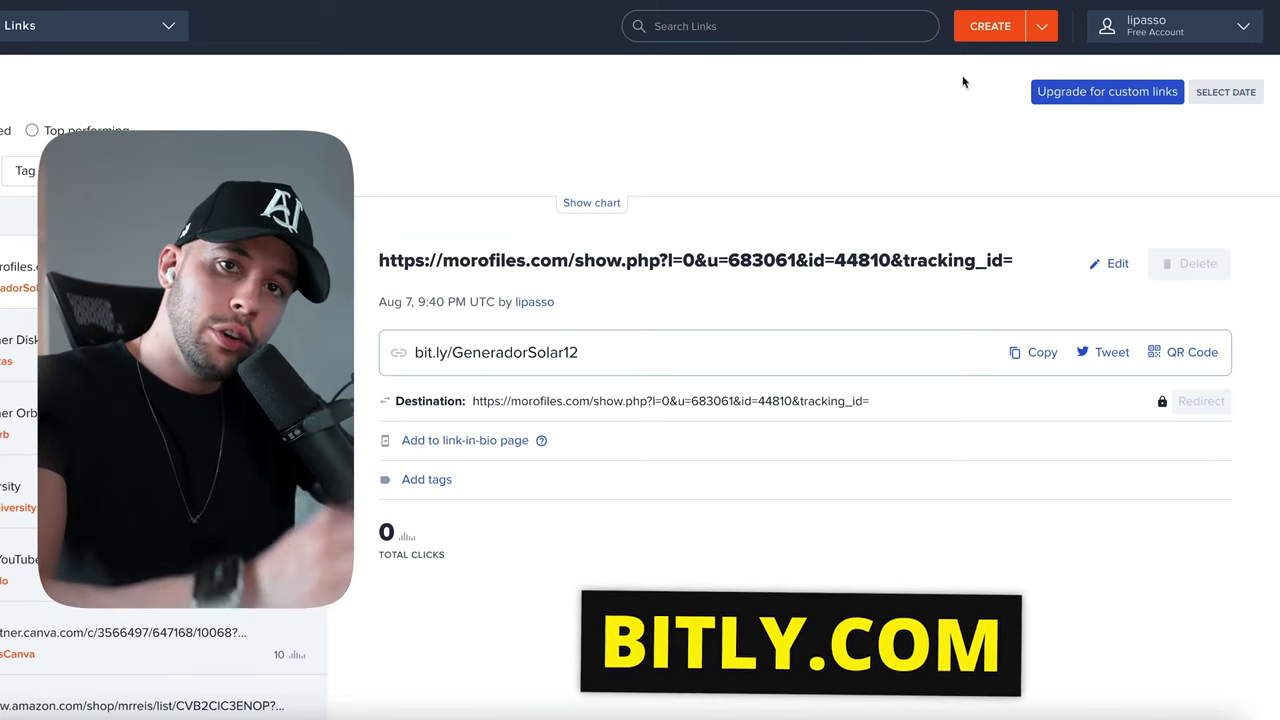
click(1010, 27)
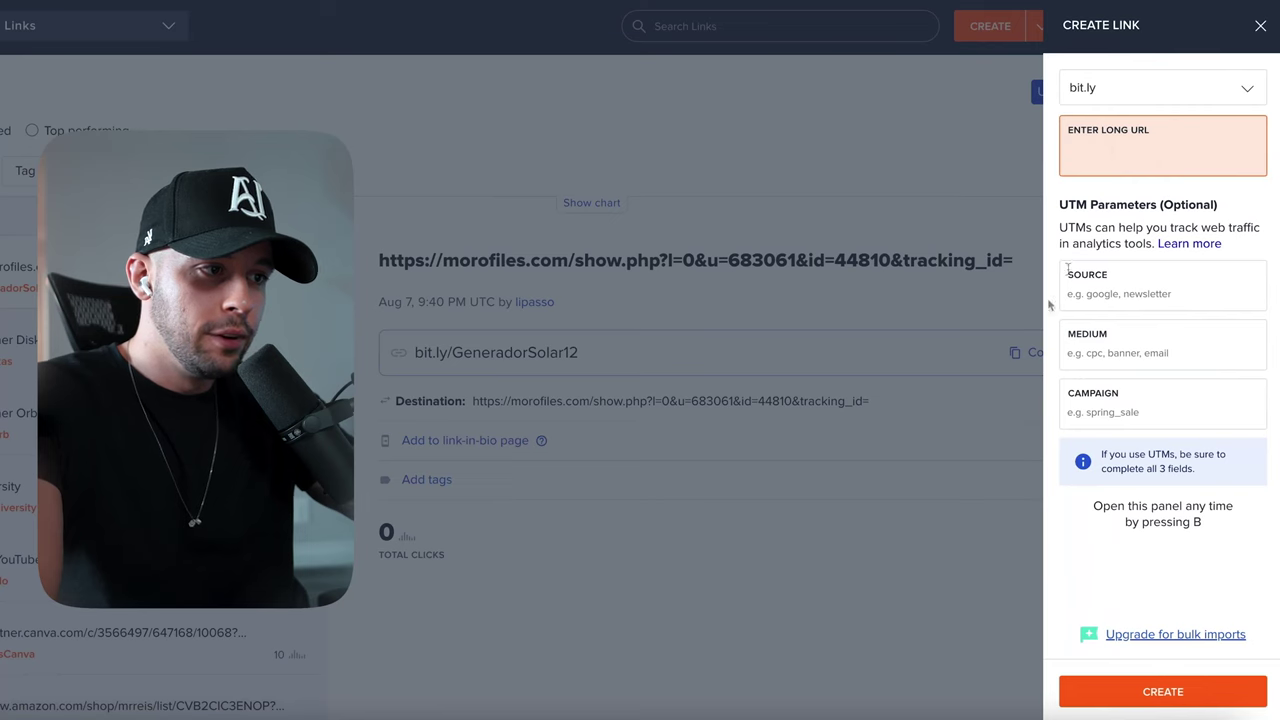
key(ctrl+v)
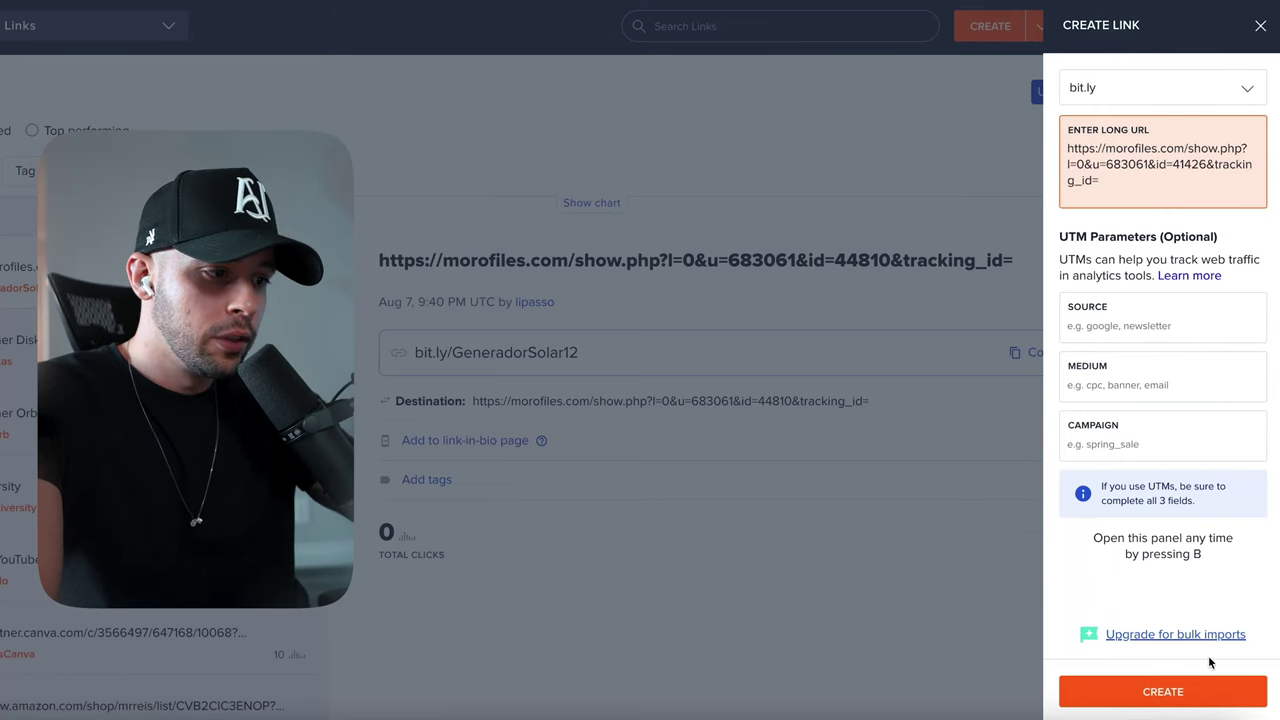
click(1182, 692)
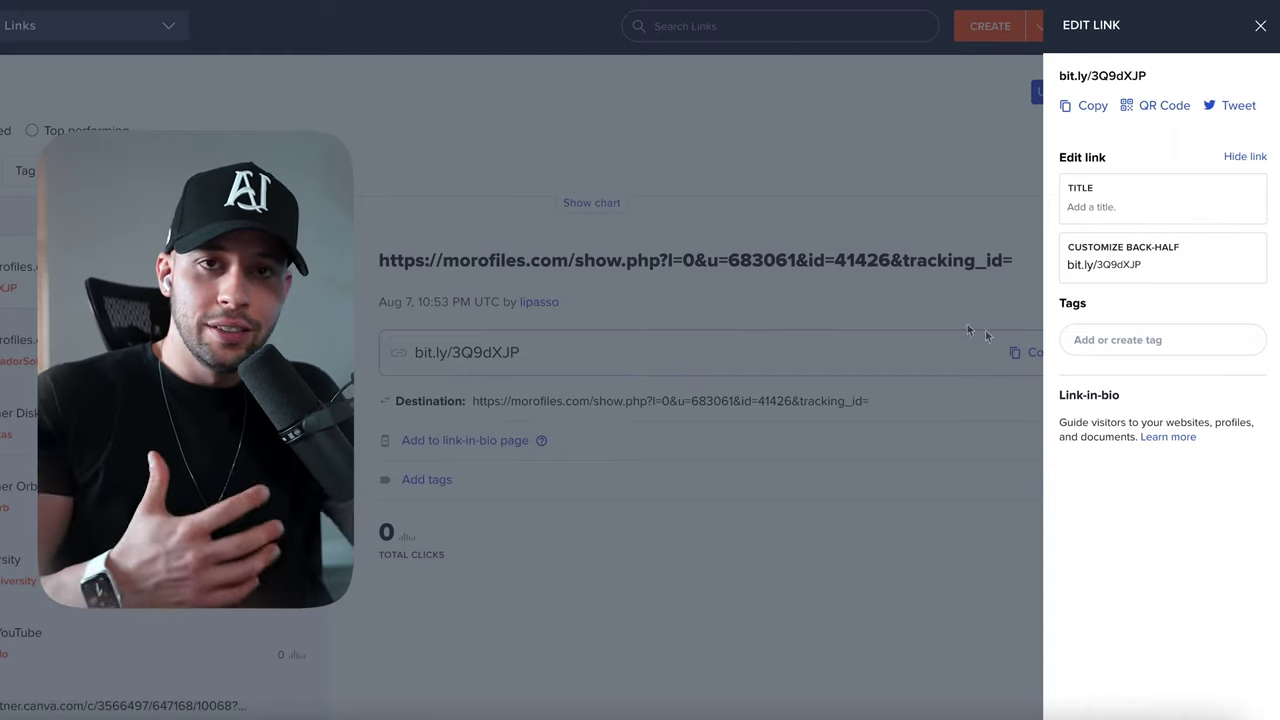
Customize the short link's back-half as PS5OFFER1, save it and copy the new link.
click(1177, 261)
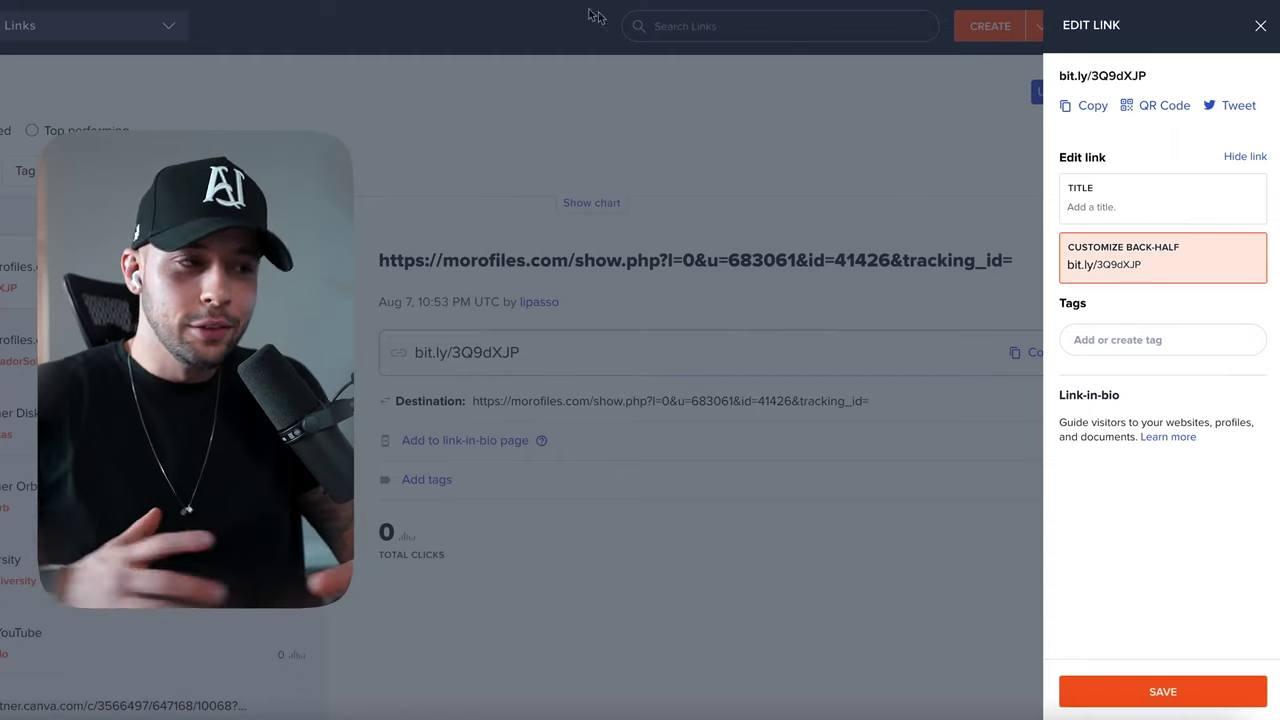
click(1163, 689)
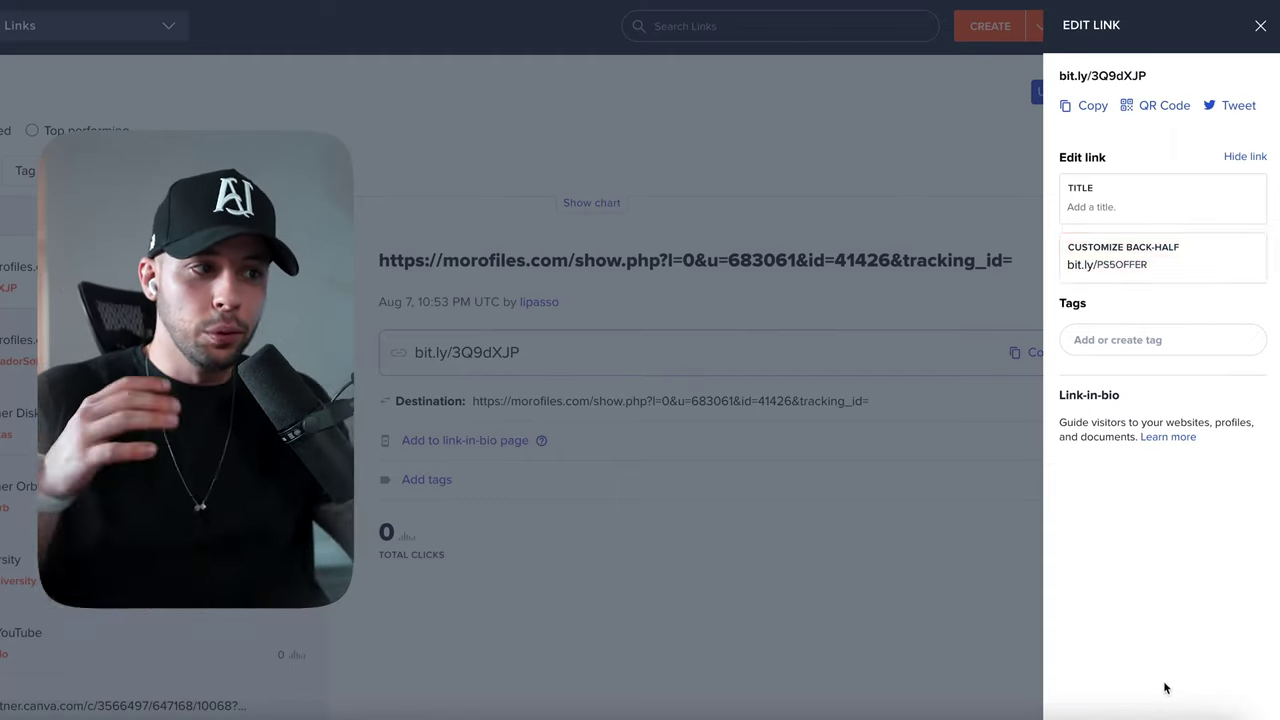
text(1)
click(1196, 681)
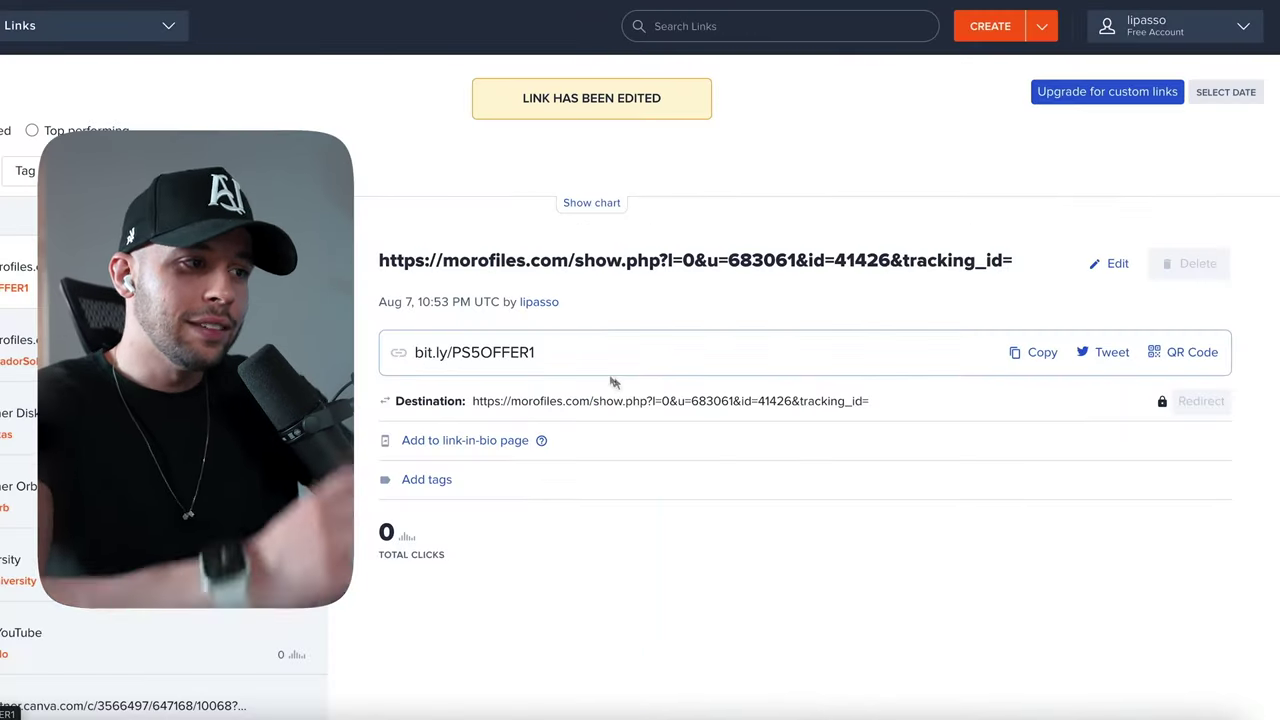
click(1034, 355)
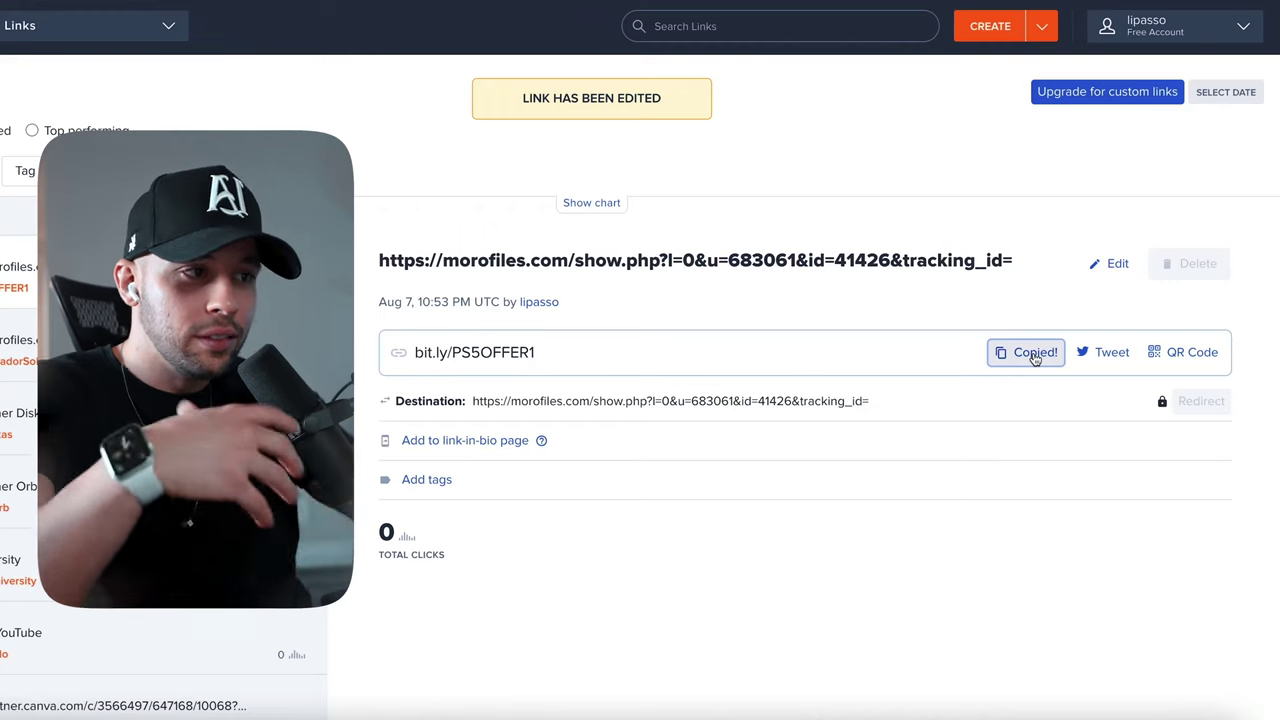
key(super+space)
text(tex)
key(Return)
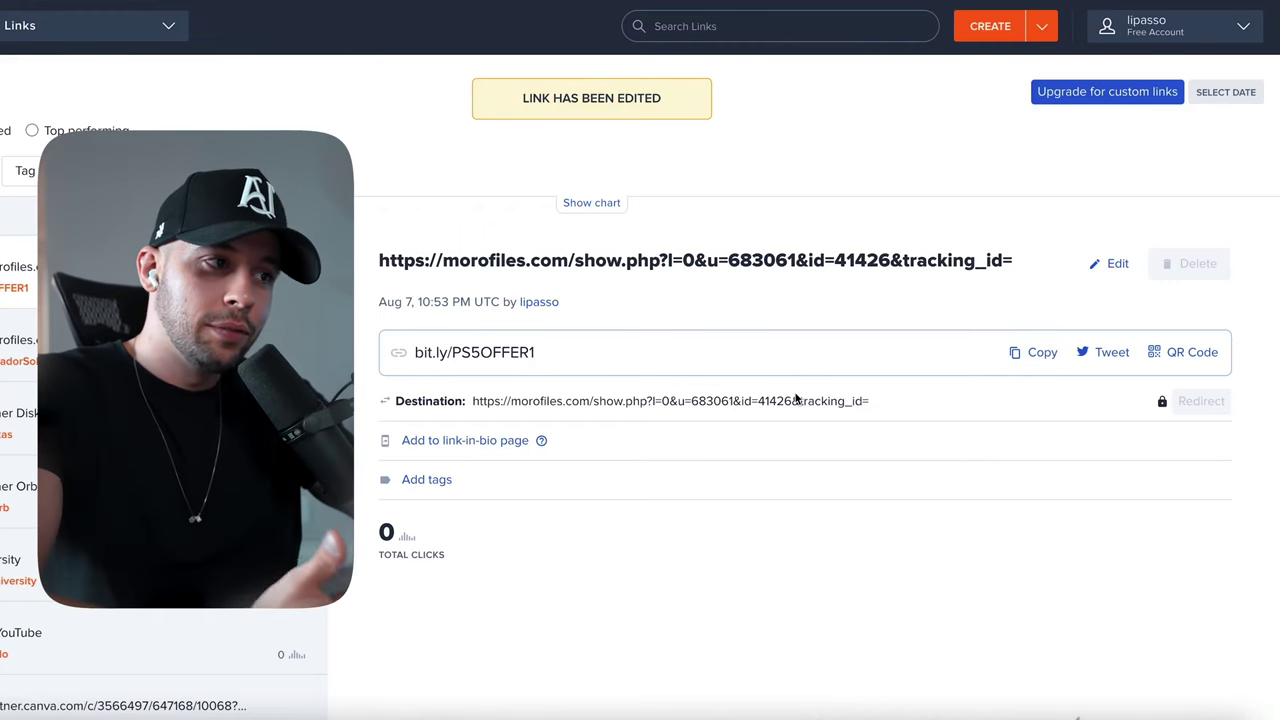
key(Escape)
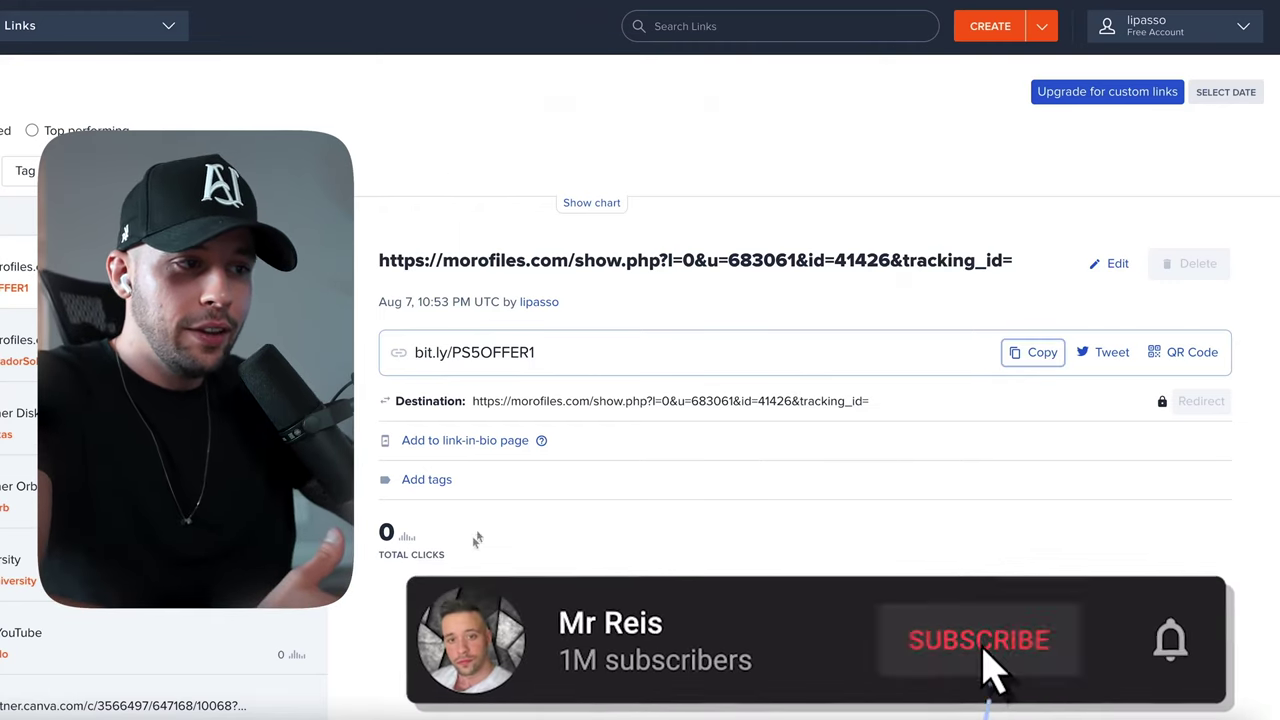
key(super+Tab)
key(super+v)
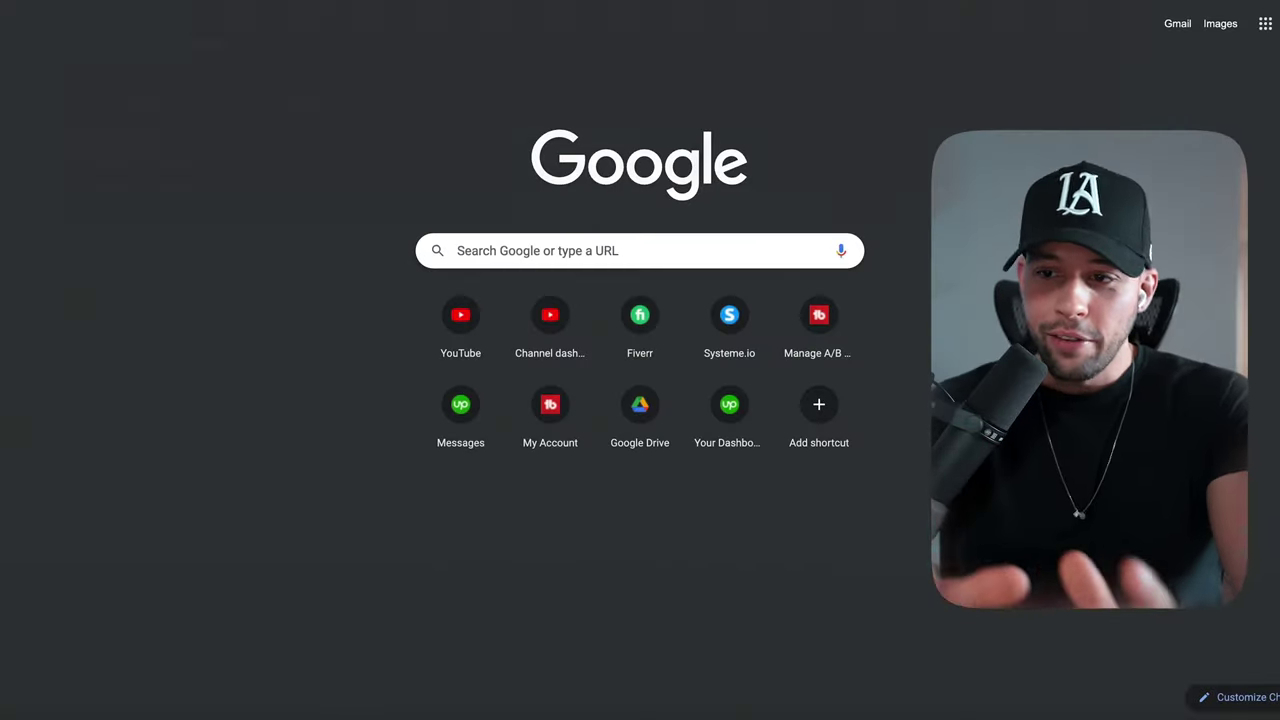
Search Google for "ps5" and show the image results.
text(go)
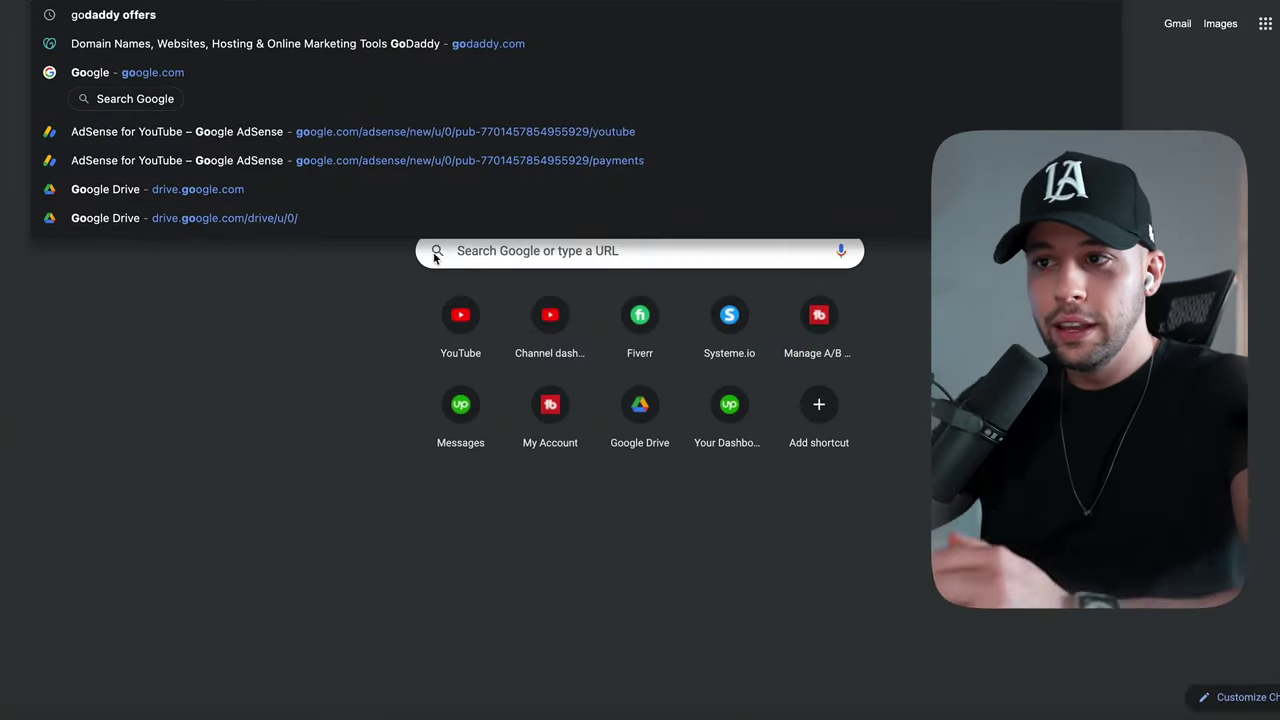
click(217, 374)
click(477, 251)
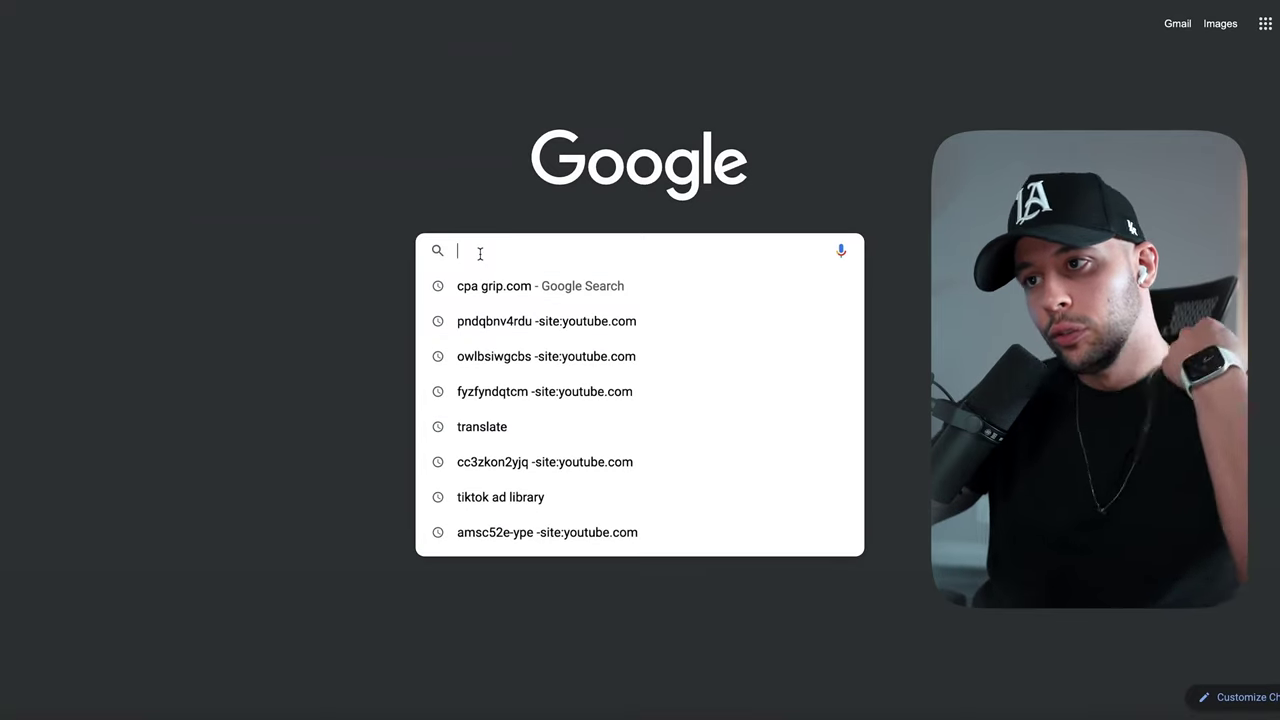
text(ps5)
key(Return)
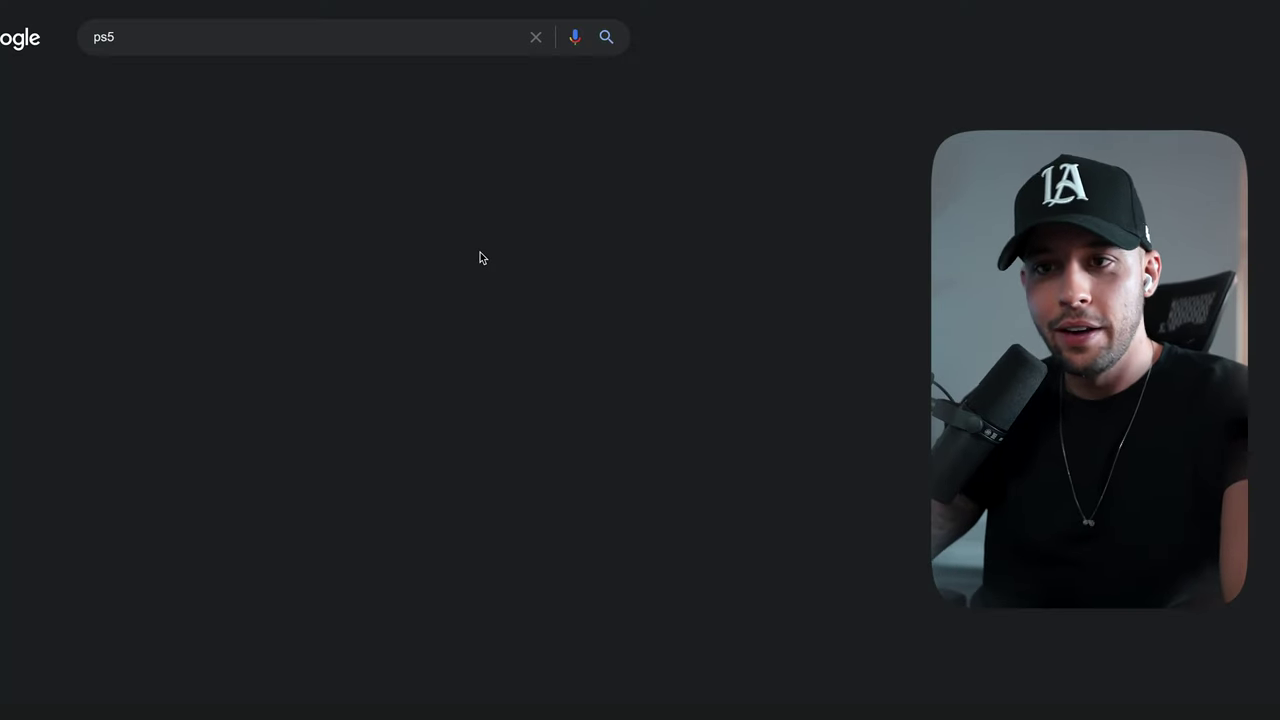
click(180, 88)
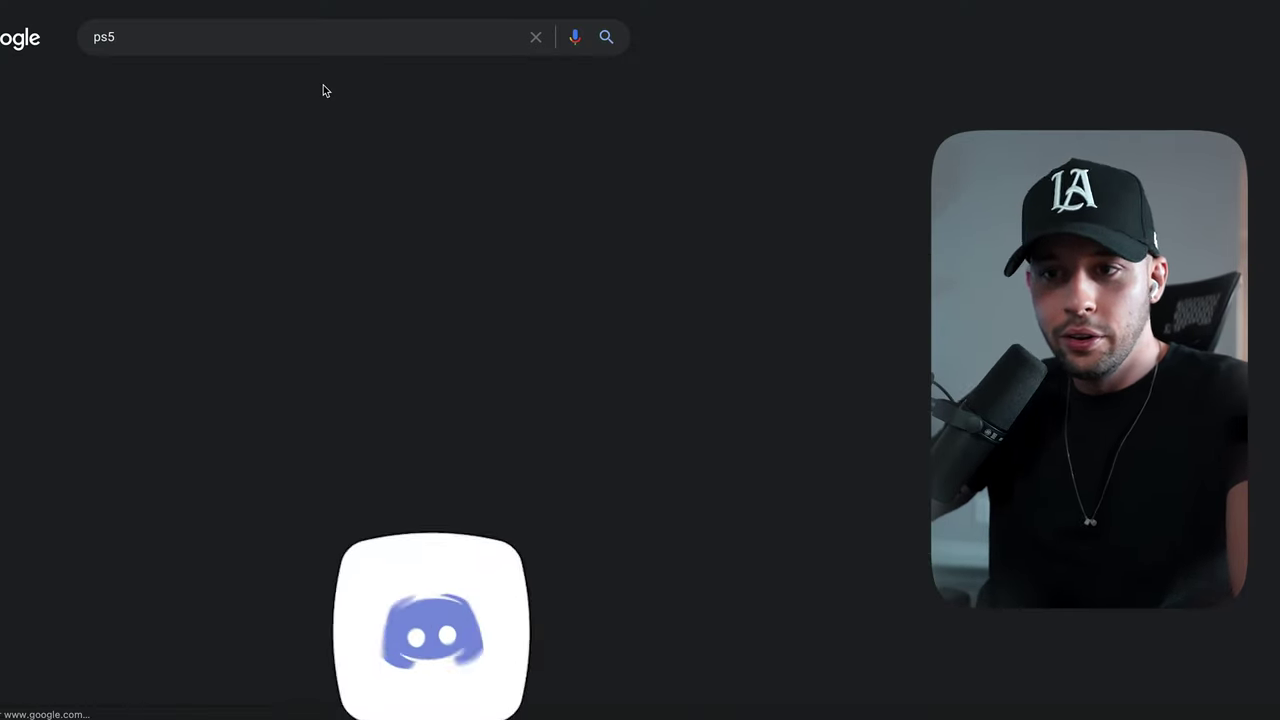
click(172, 87)
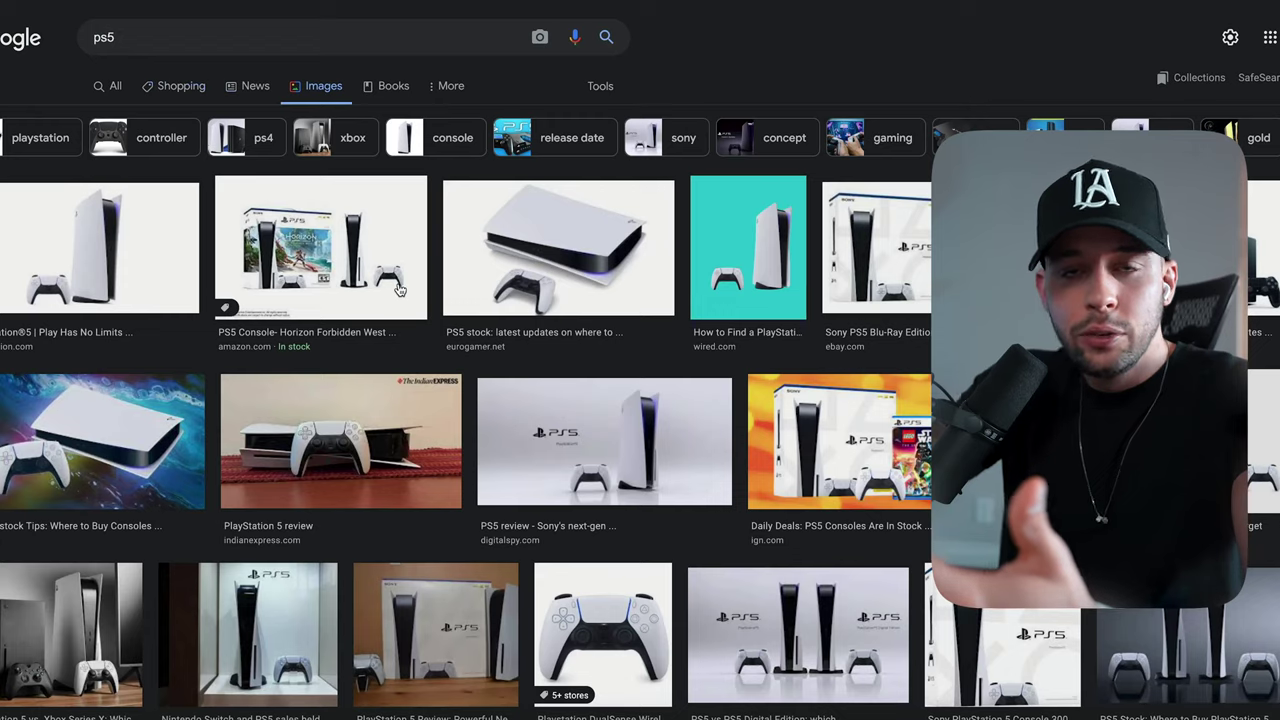
Browse the PS5 image results and open the PlayStation.Blog picture of the PS5 beside the PS4.
scroll(1136, 236, down, 2)
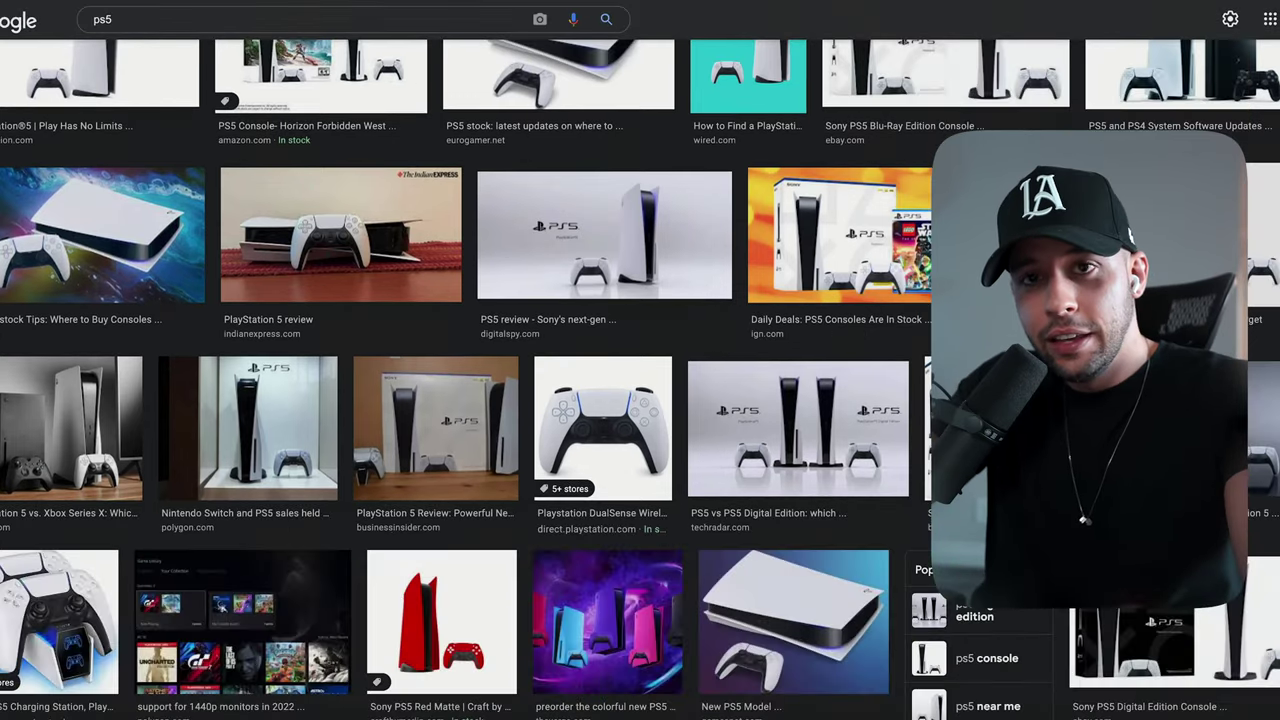
scroll(864, 340, down, 2)
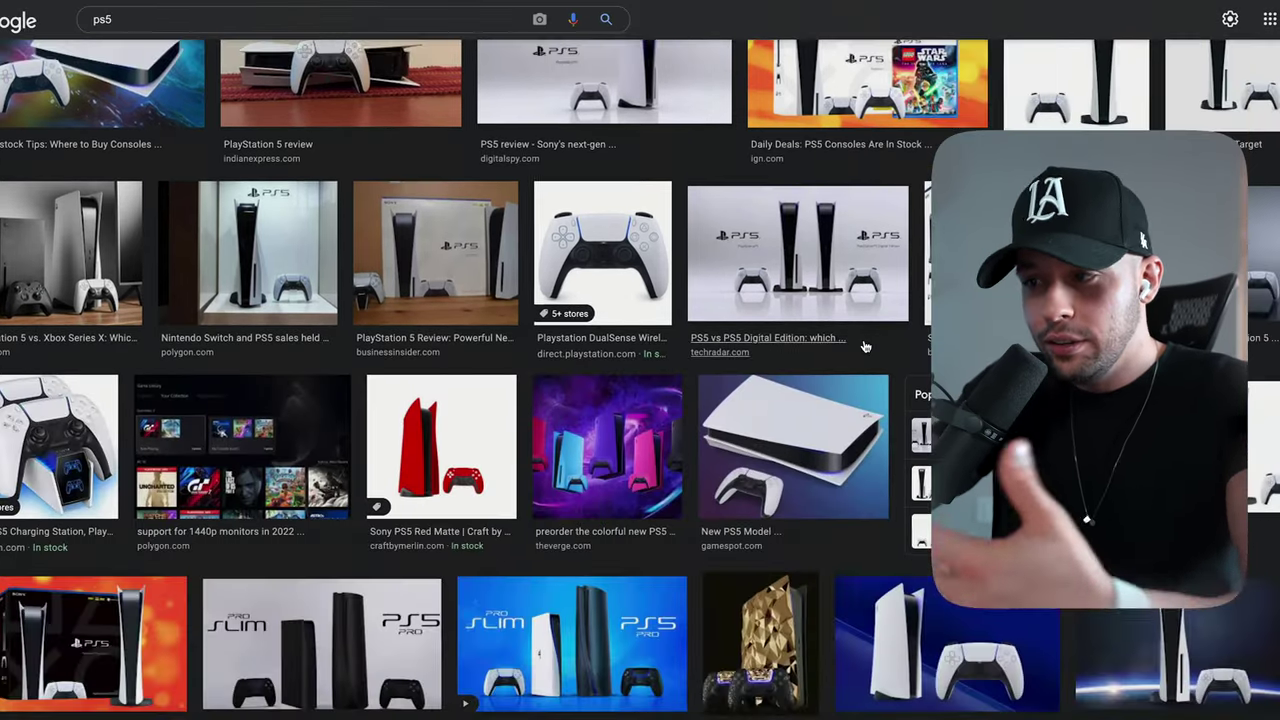
scroll(865, 346, down, 1)
scroll(866, 347, down, 2)
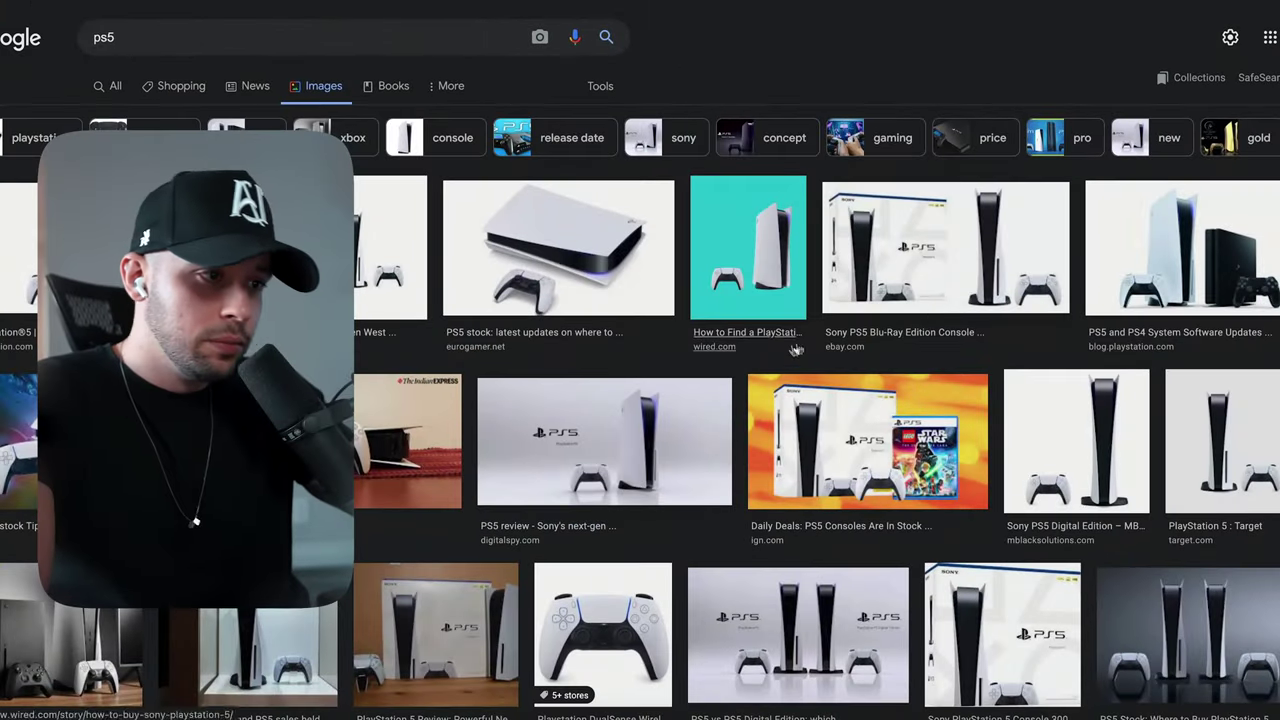
click(1145, 265)
Save the PlayStation.Blog image to the Downloads folder as ps5.png.
right_click(1018, 190)
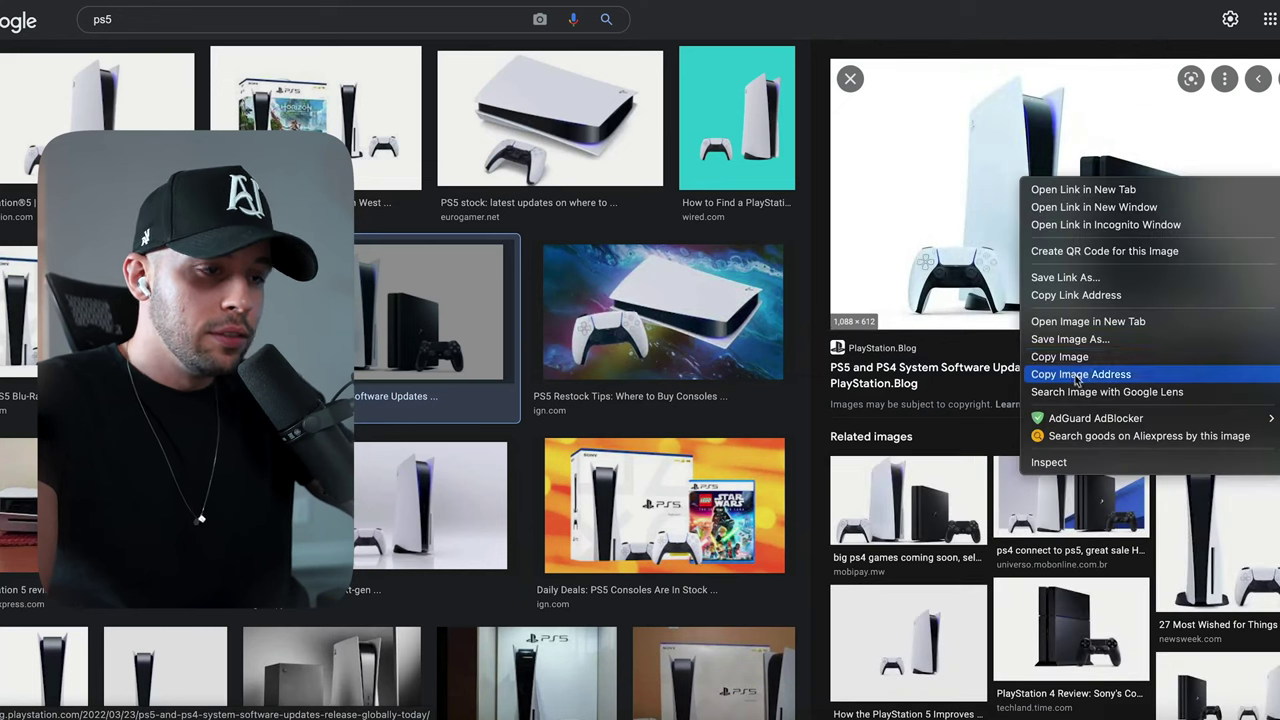
click(1075, 334)
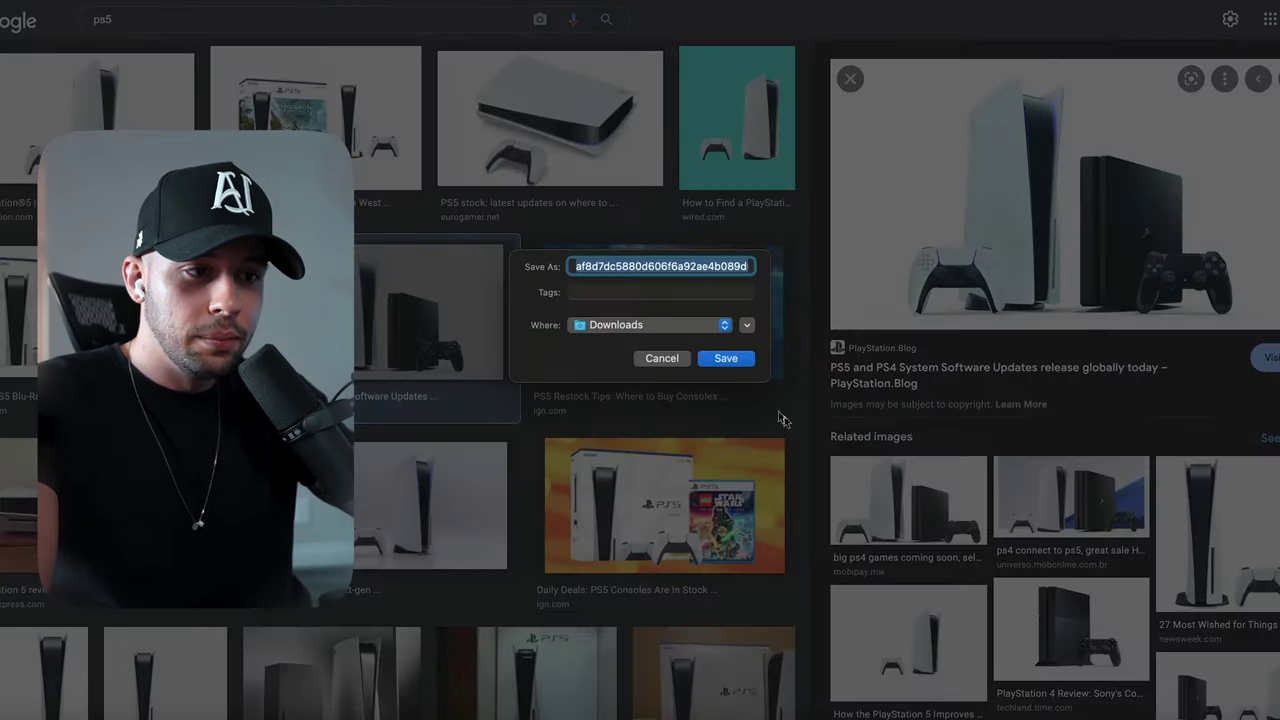
text(ps5.webp)
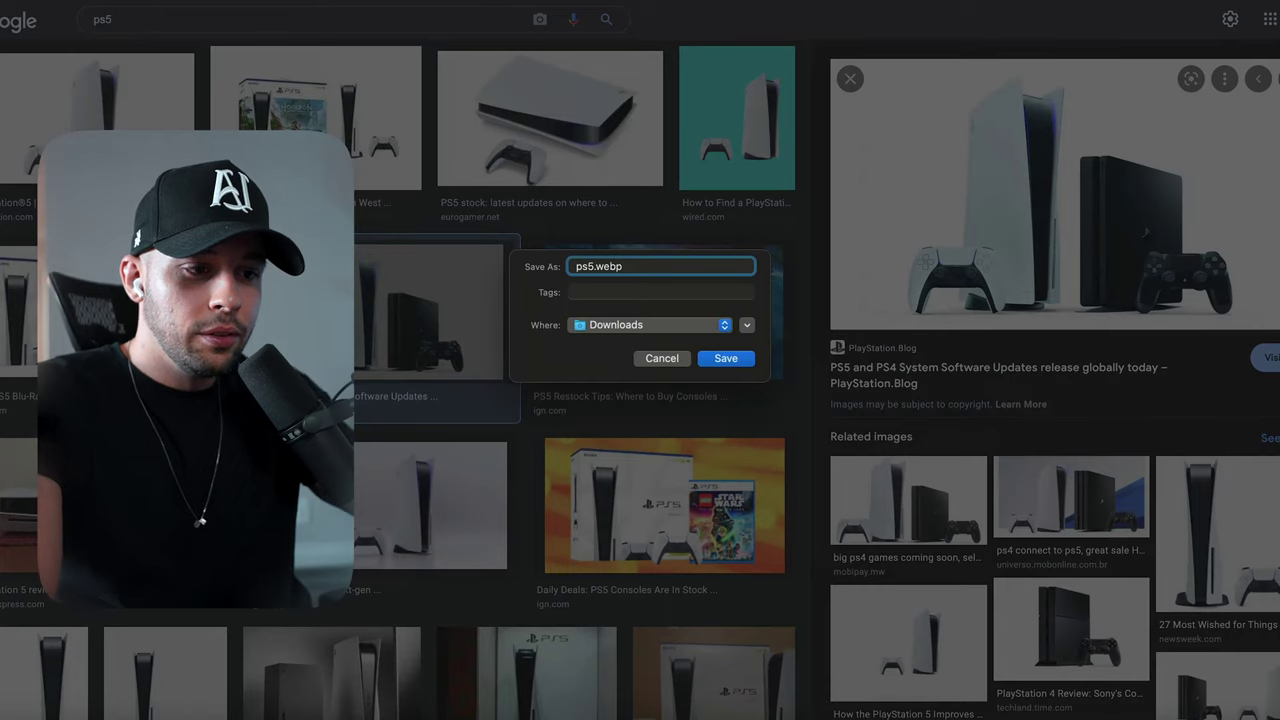
key(BackSpace)
key(BackSpace)
key(BackSpace)
key(BackSpace)
text(png)
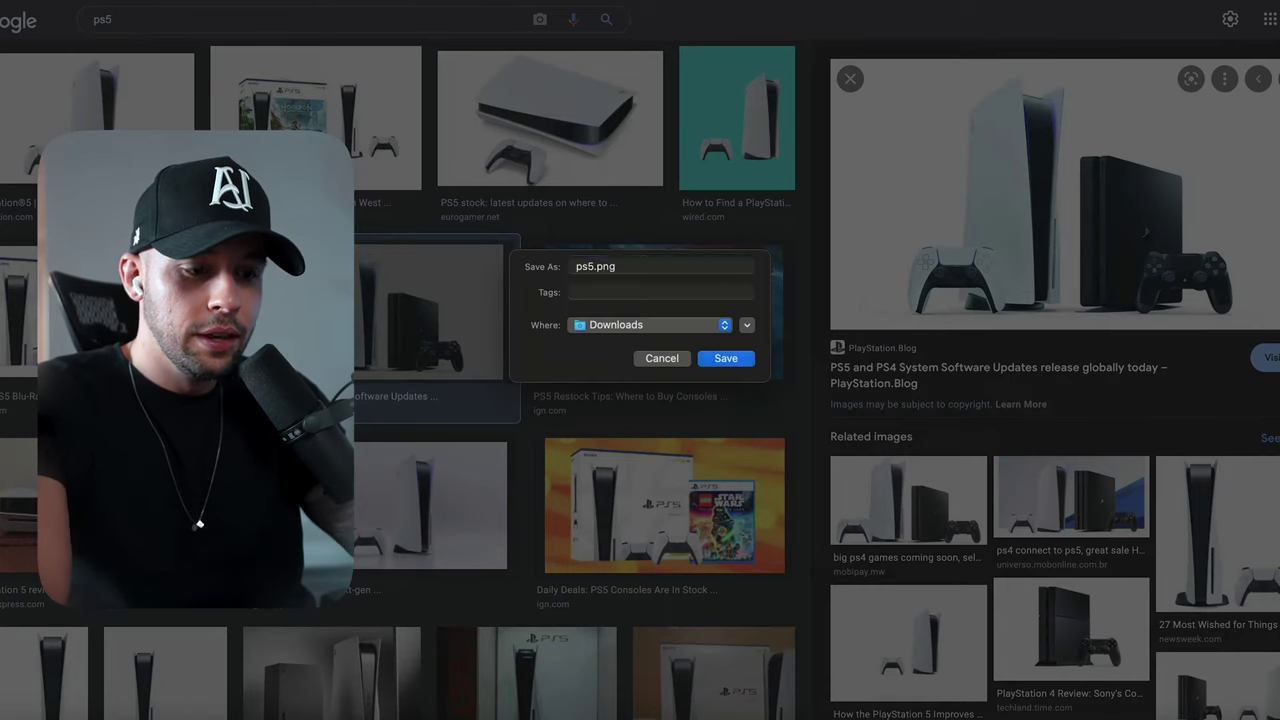
key(Return)
click(652, 233)
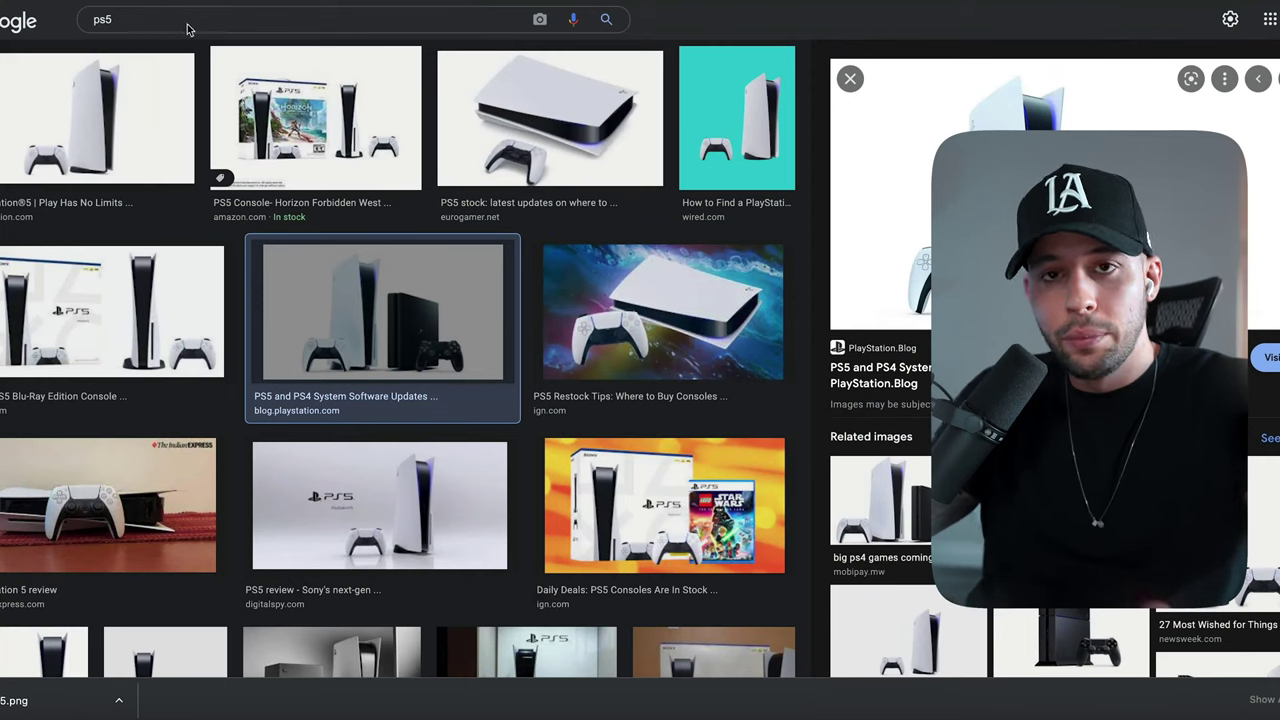
Open Canva in a new browser tab, search templates for "twitter post" and create a blank Twitter Post design.
key(ctrl+t)
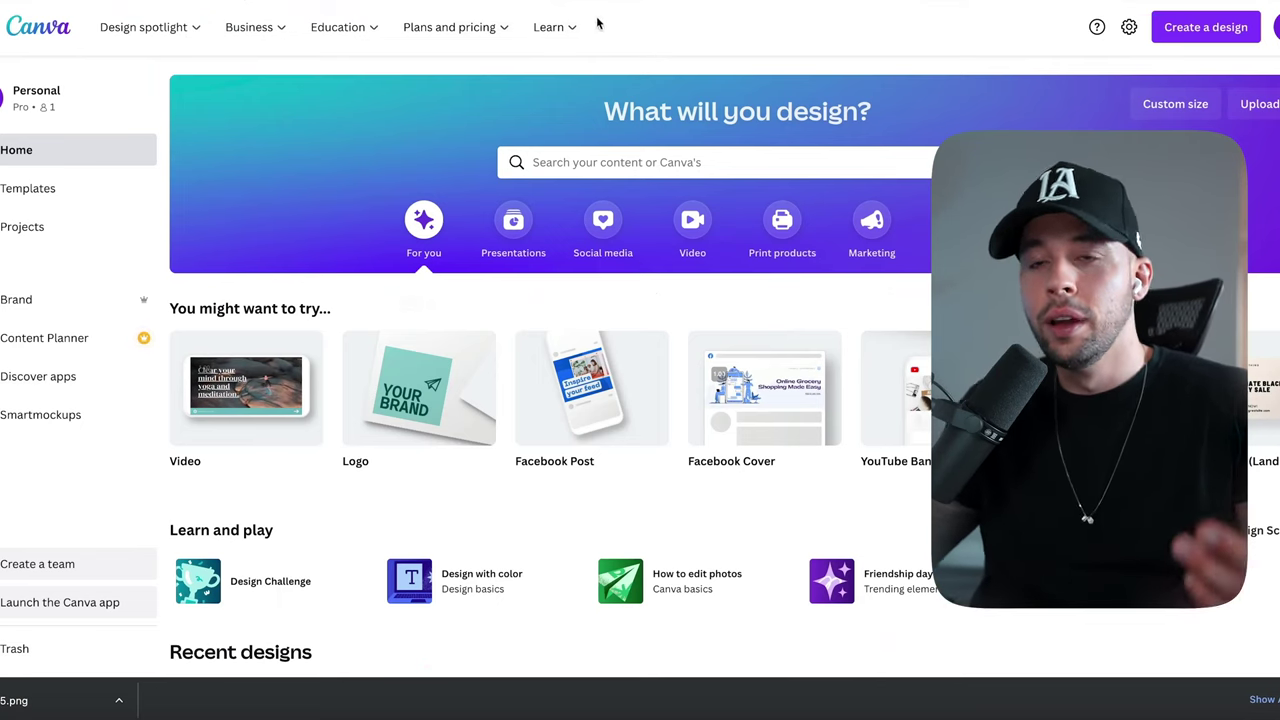
click(705, 158)
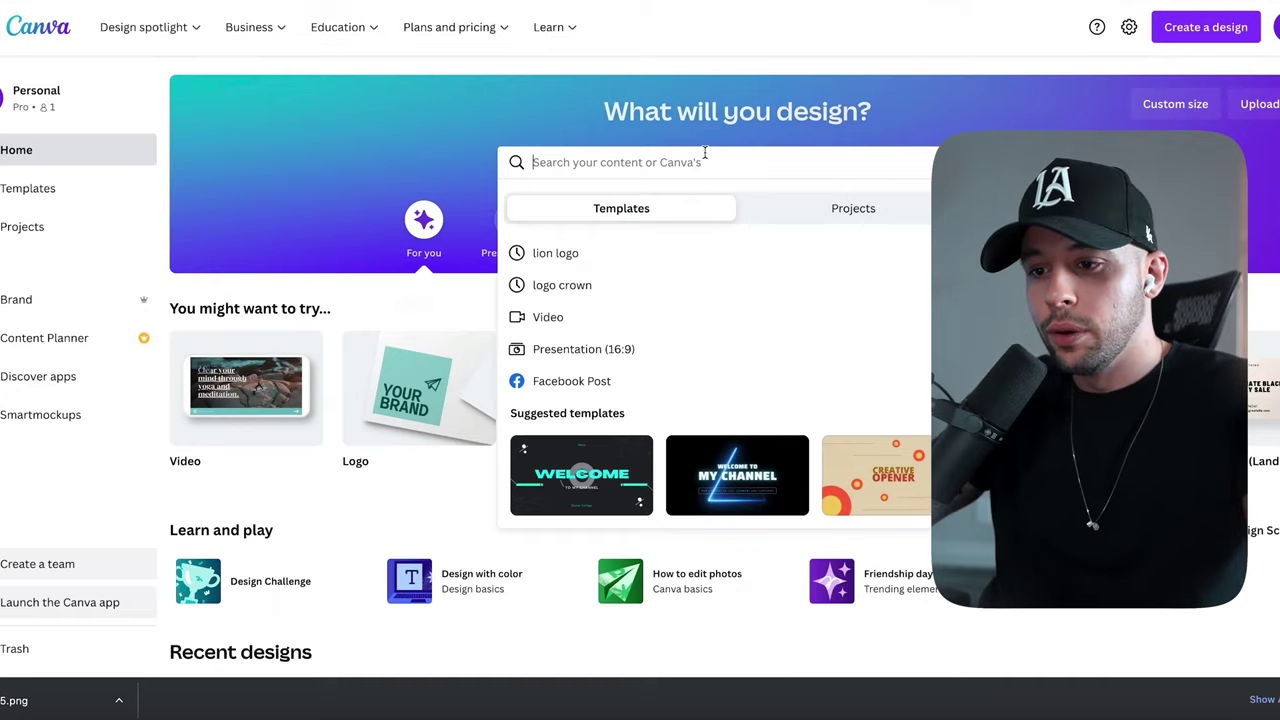
text(twitter post)
key(Return)
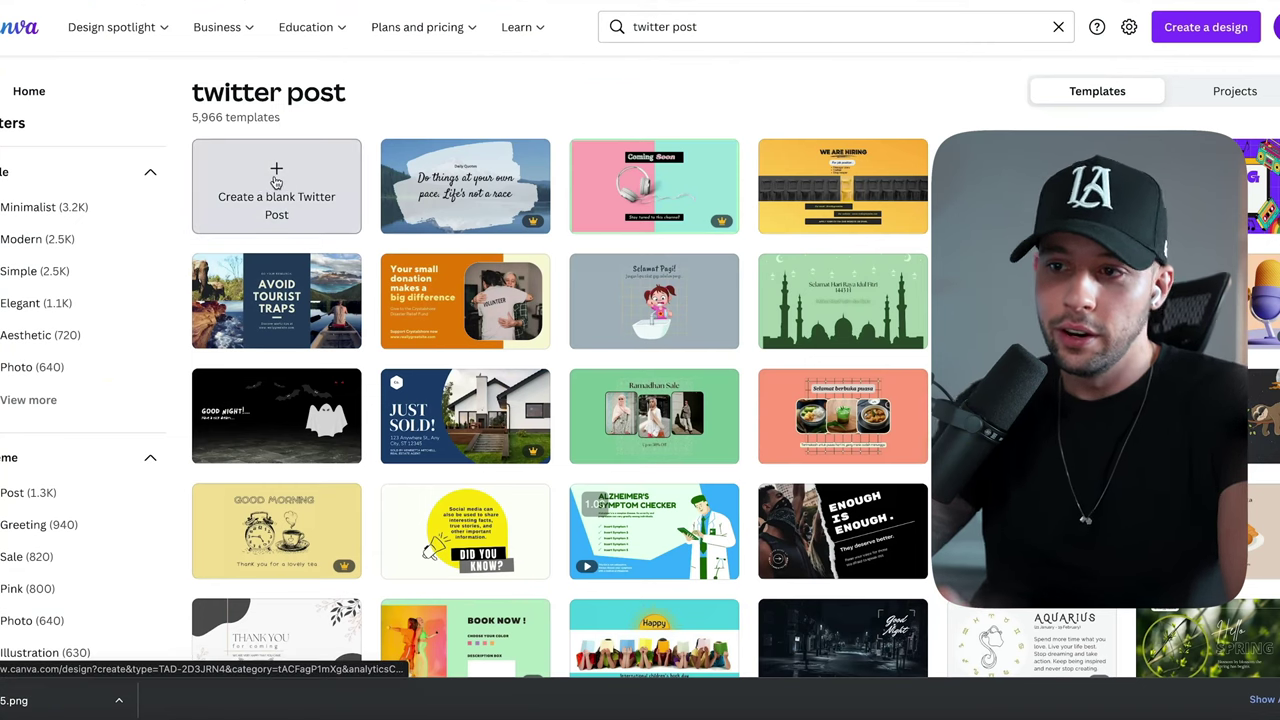
click(274, 180)
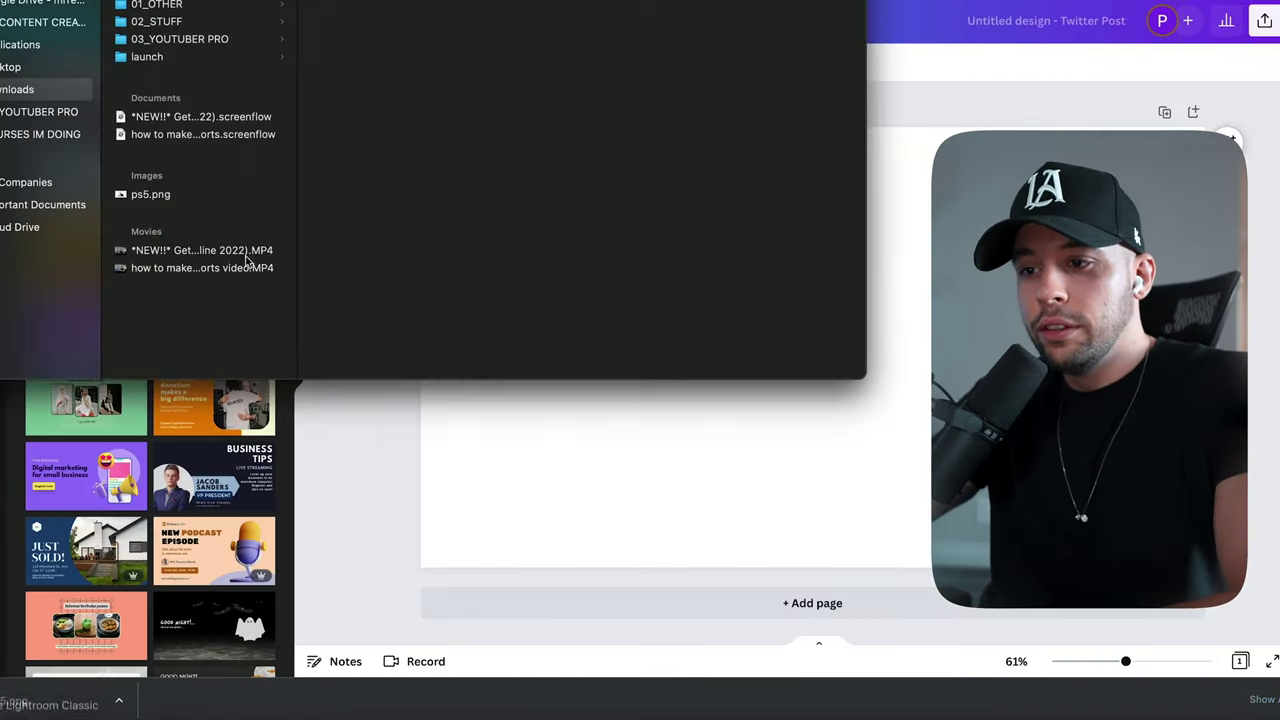
Try to upload ps5.png from the Downloads folder to the design's image uploads.
click(36, 712)
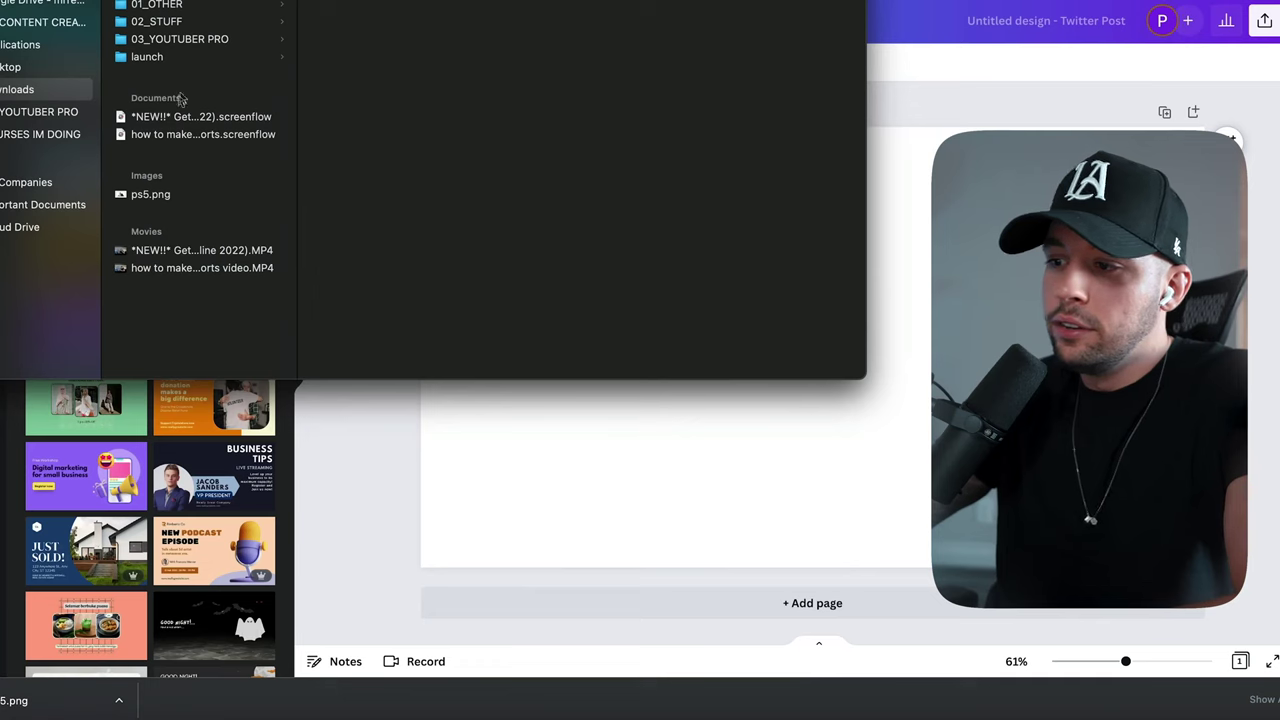
drag(148, 205, 640, 390)
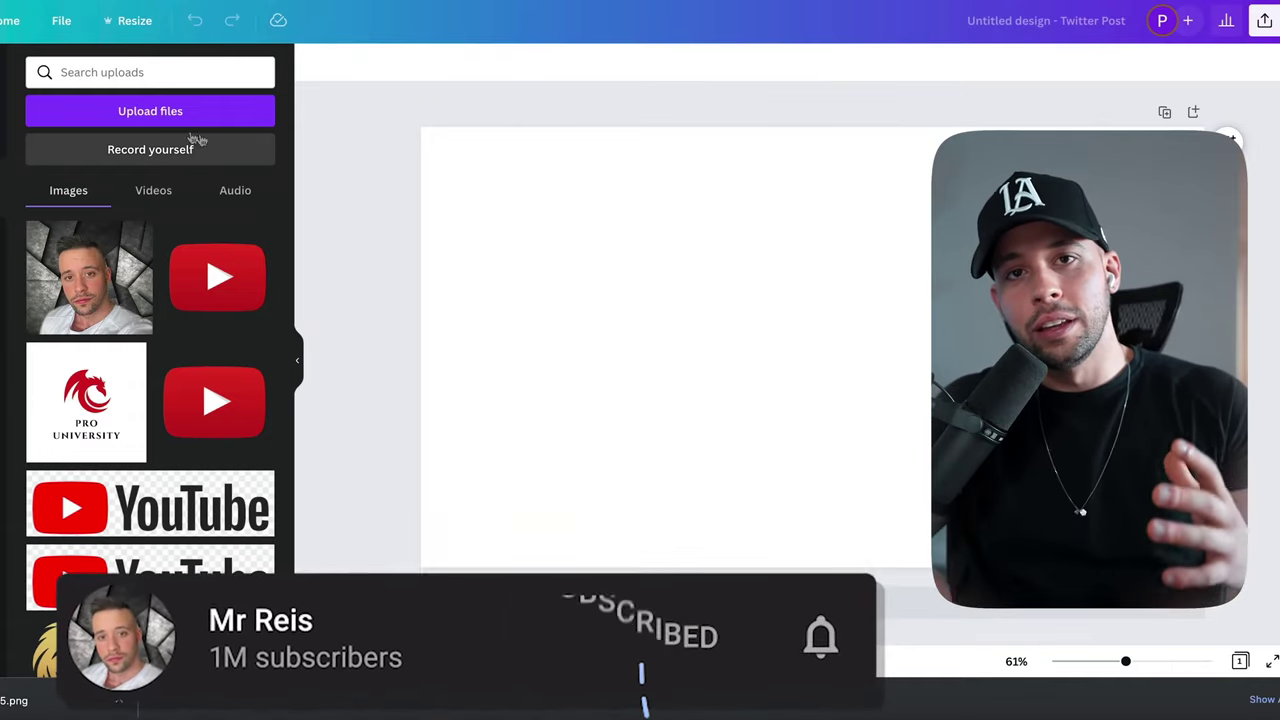
click(112, 118)
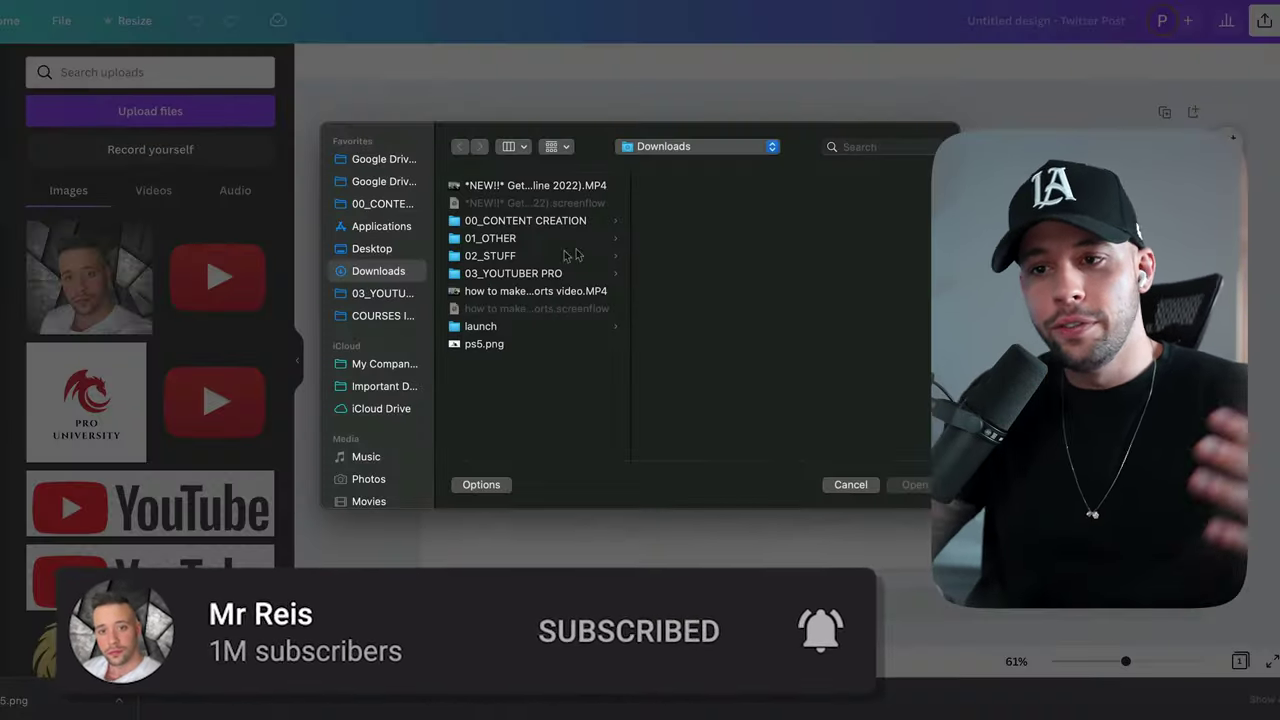
click(484, 344)
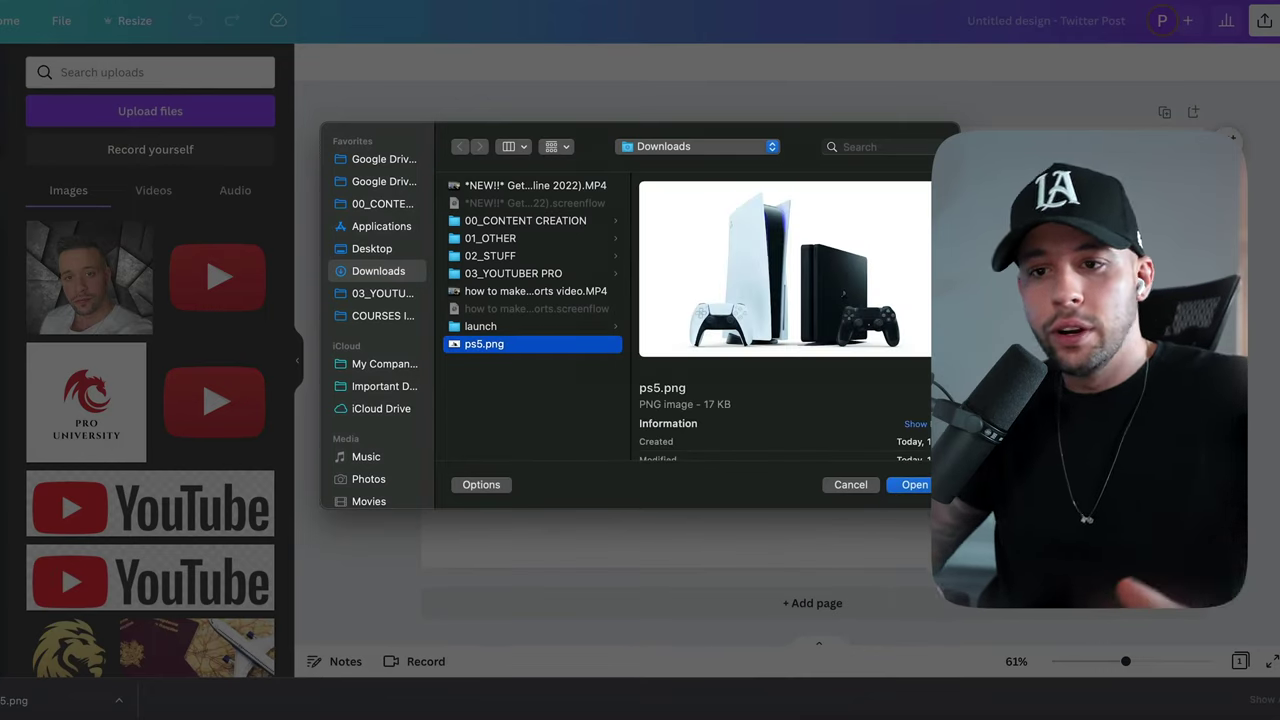
click(905, 484)
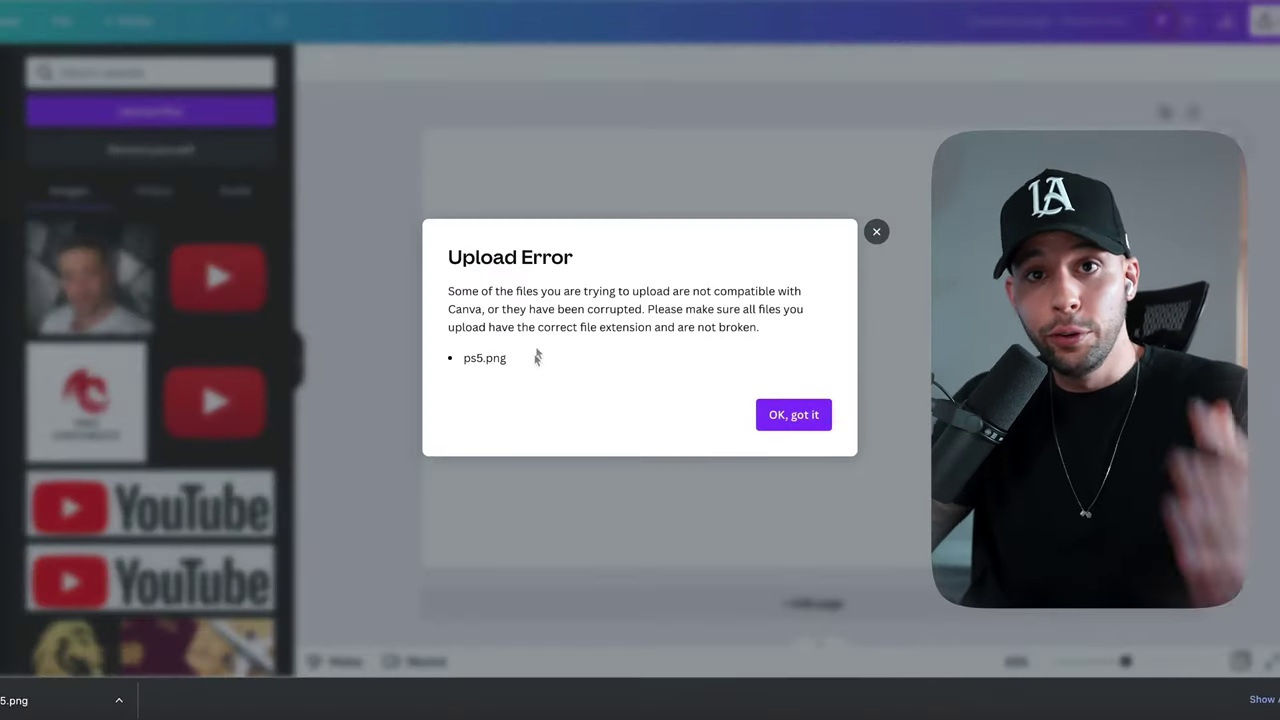
click(806, 420)
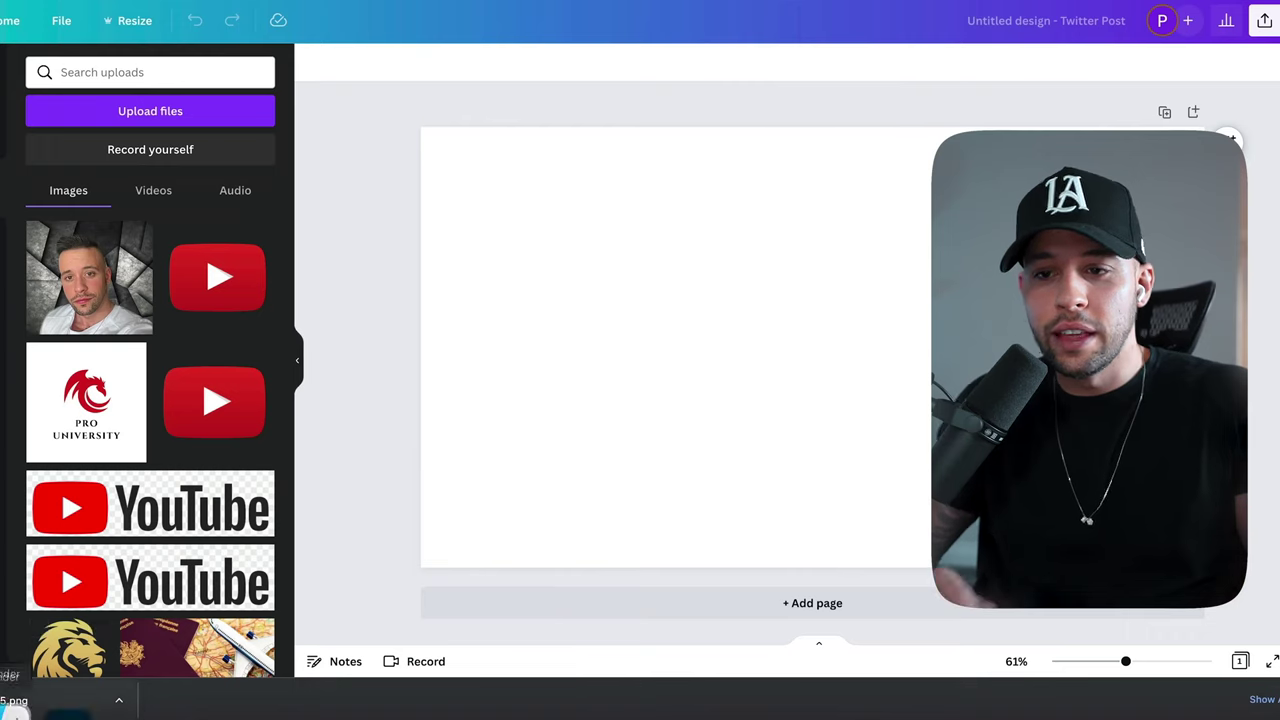
Convert ps5.png in the Downloads folder to a JPEG copy, choosing an image size larger than Small.
click(240, 112)
click(150, 194)
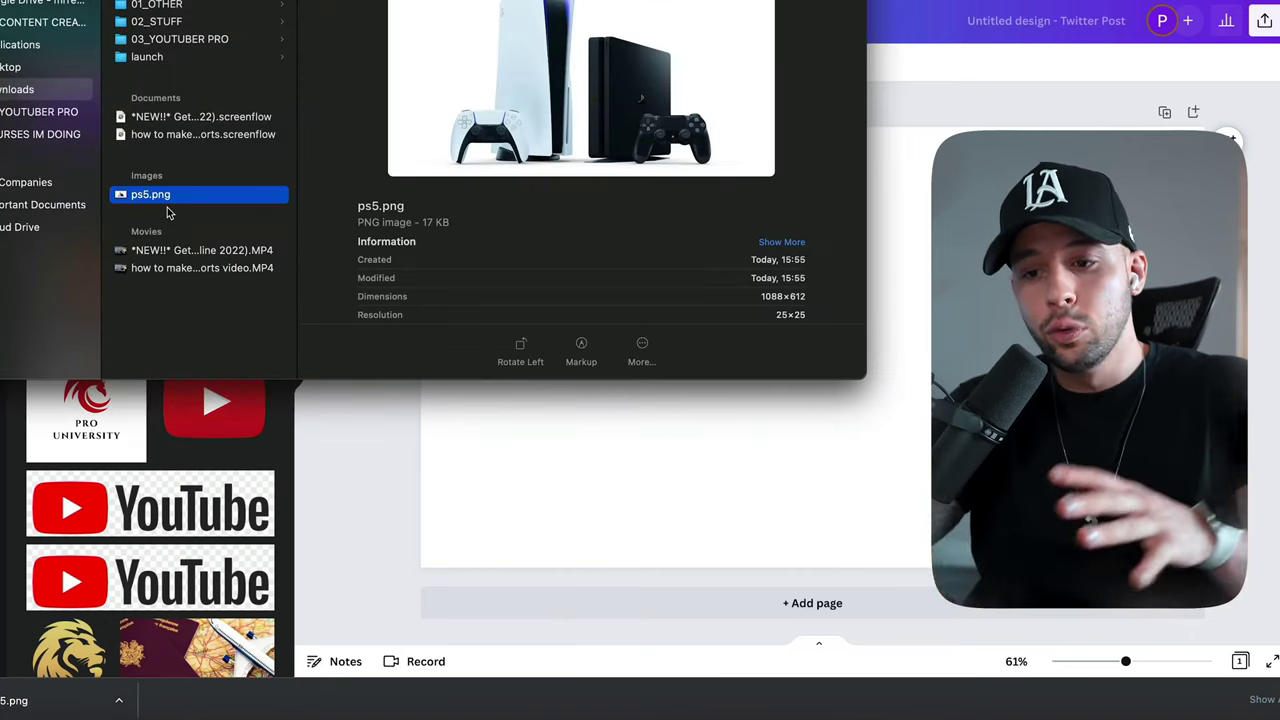
right_click(176, 196)
mouse_move(260, 512)
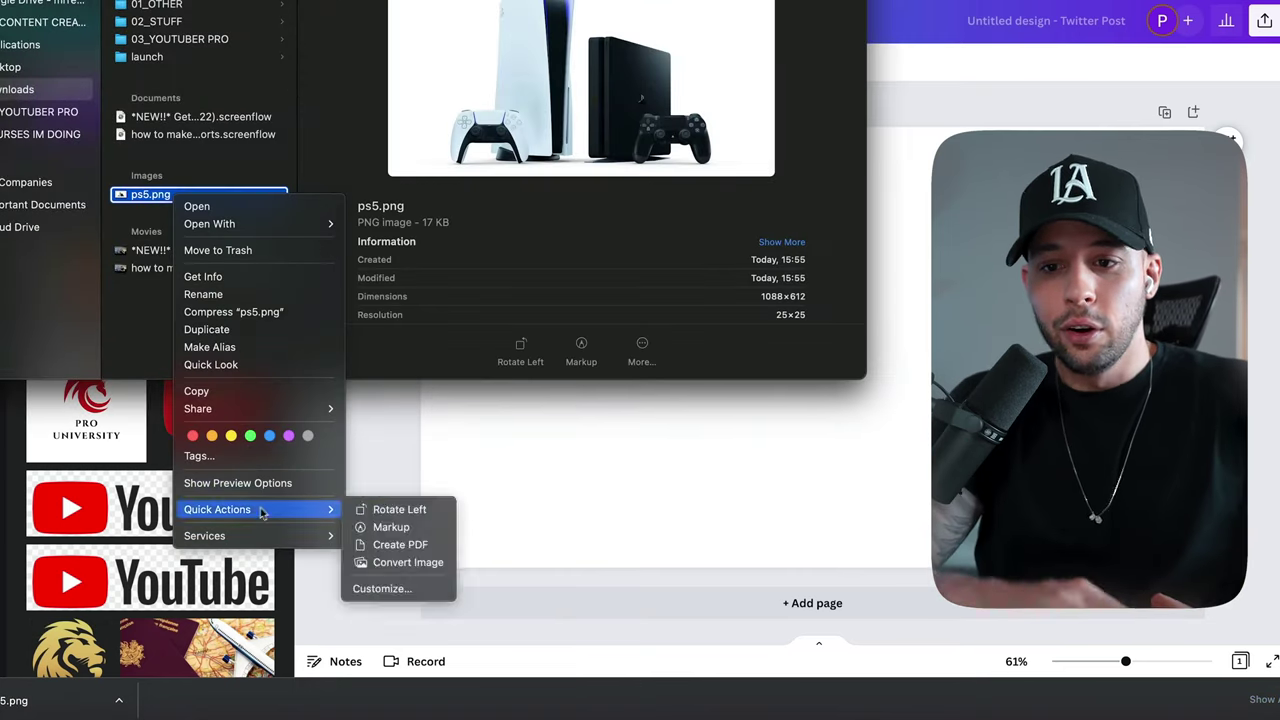
click(395, 563)
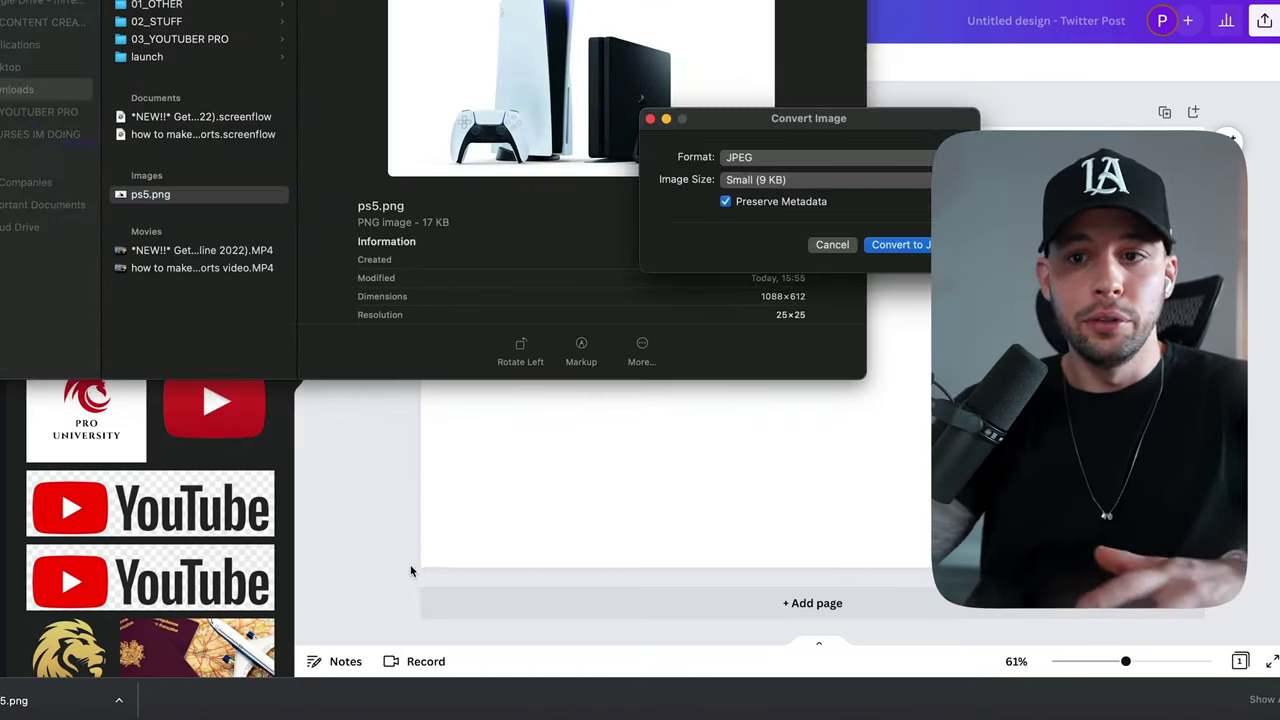
click(766, 179)
click(770, 232)
click(895, 244)
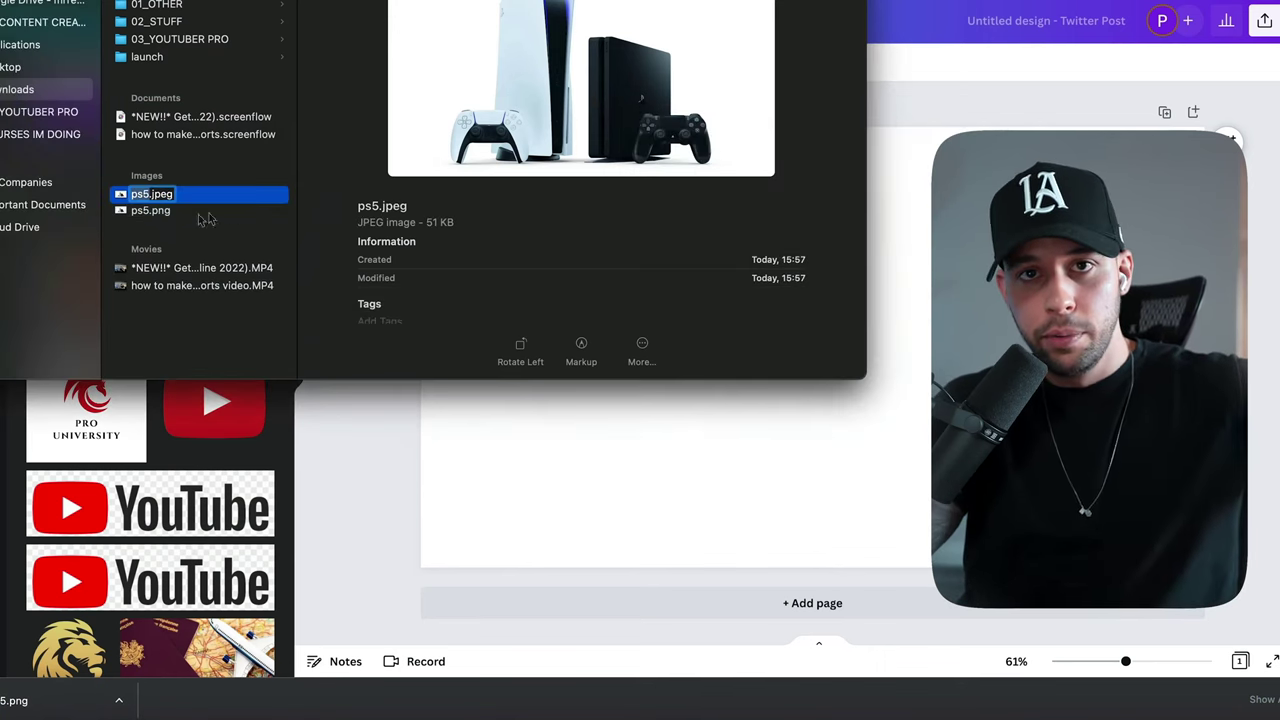
Move ps5.png to the trash and place ps5.jpeg from the Downloads folder on the Twitter Post page.
right_click(145, 212)
click(195, 266)
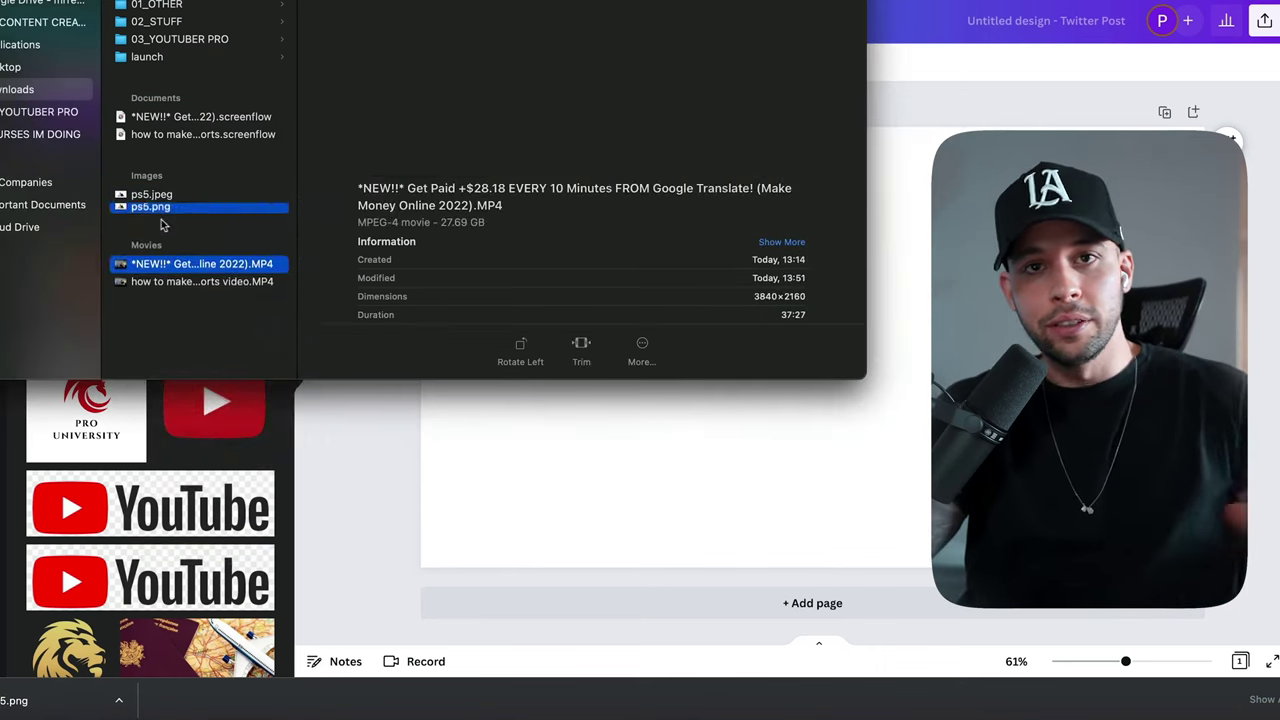
drag(150, 196, 740, 345)
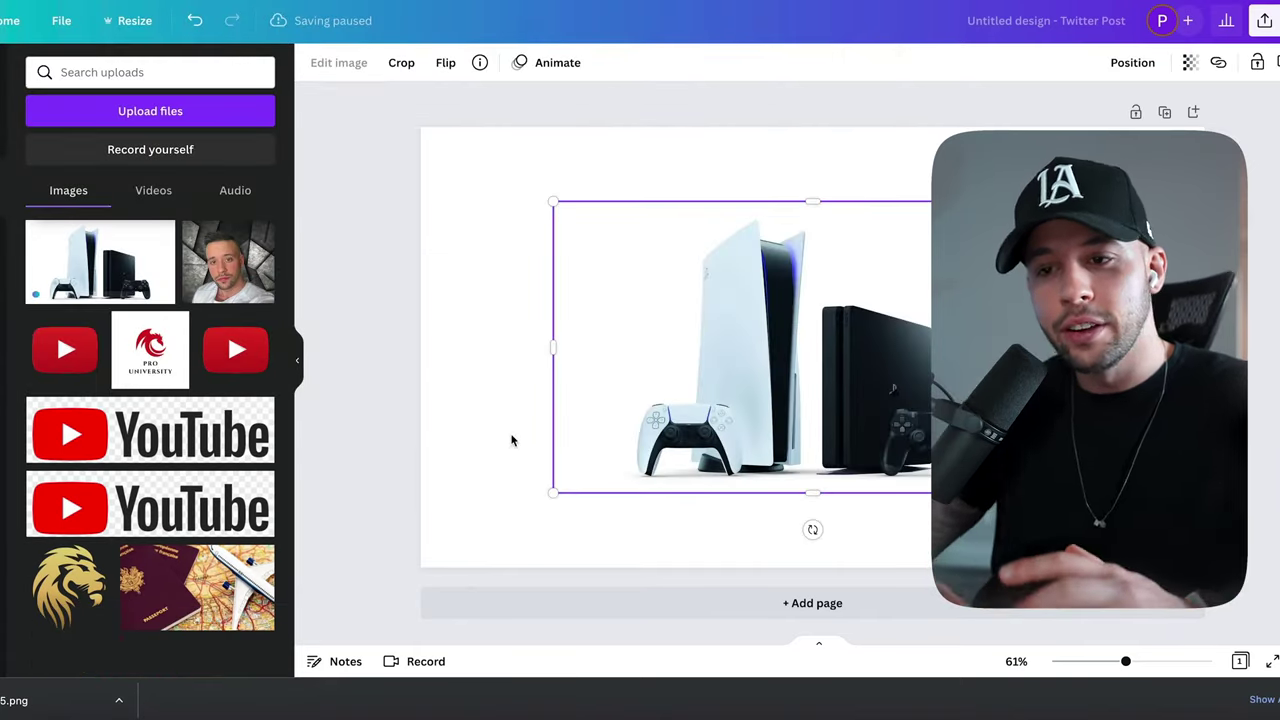
Move the PS5 image to the lower-right part of the page and enlarge it, leaving the left side free for text.
drag(770, 328, 987, 400)
drag(769, 274, 690, 220)
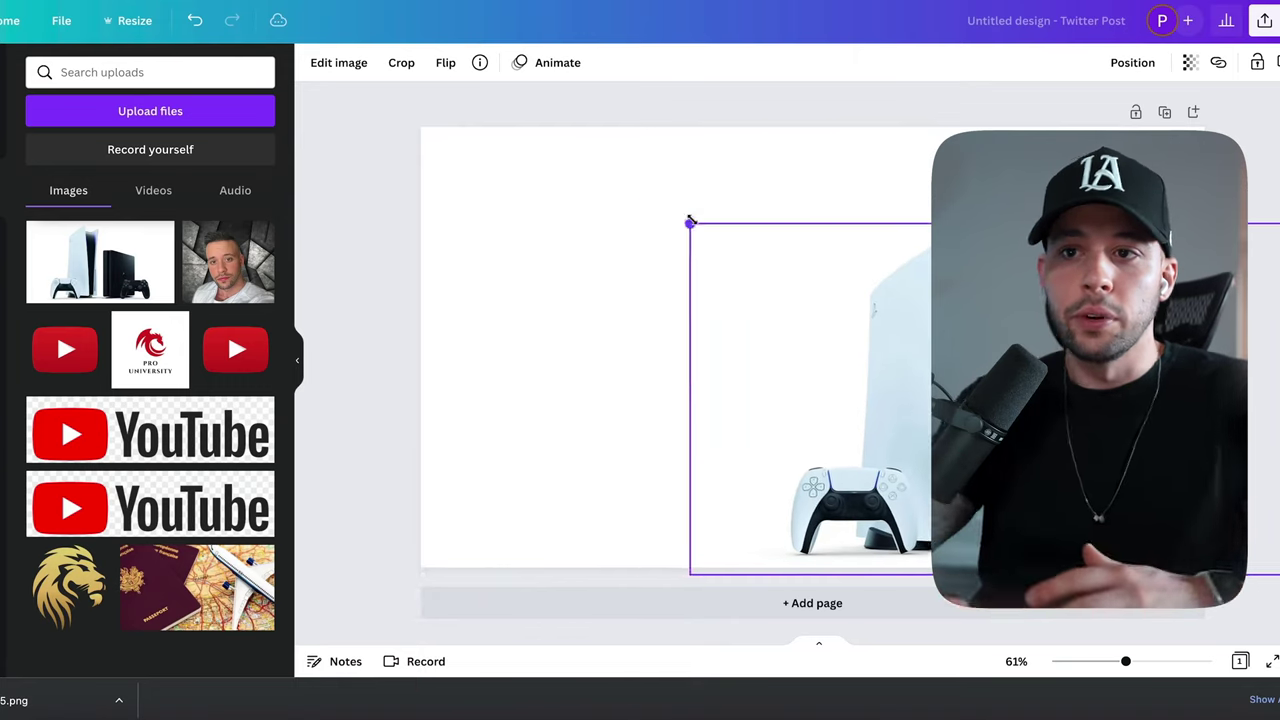
click(648, 138)
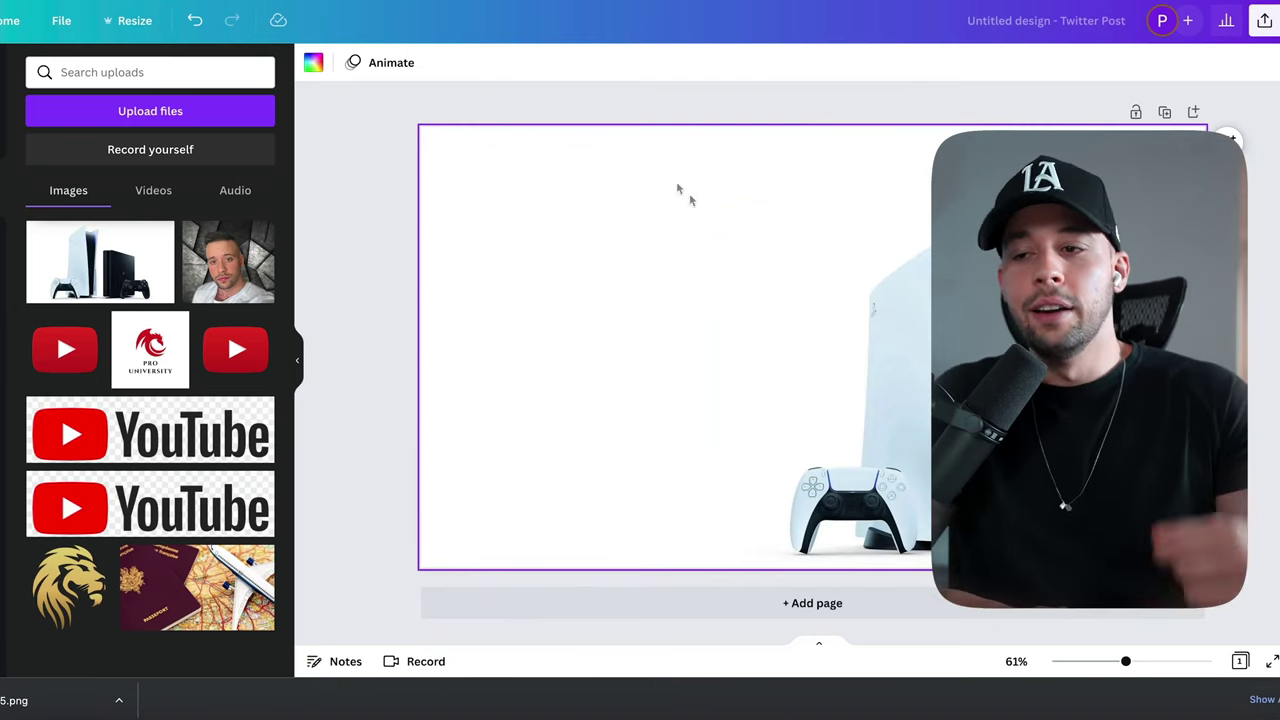
Switch to CPAGrip and review the date added, tracking link and title of the Get a PS5 Now! offer.
drag(677, 189, 680, 192)
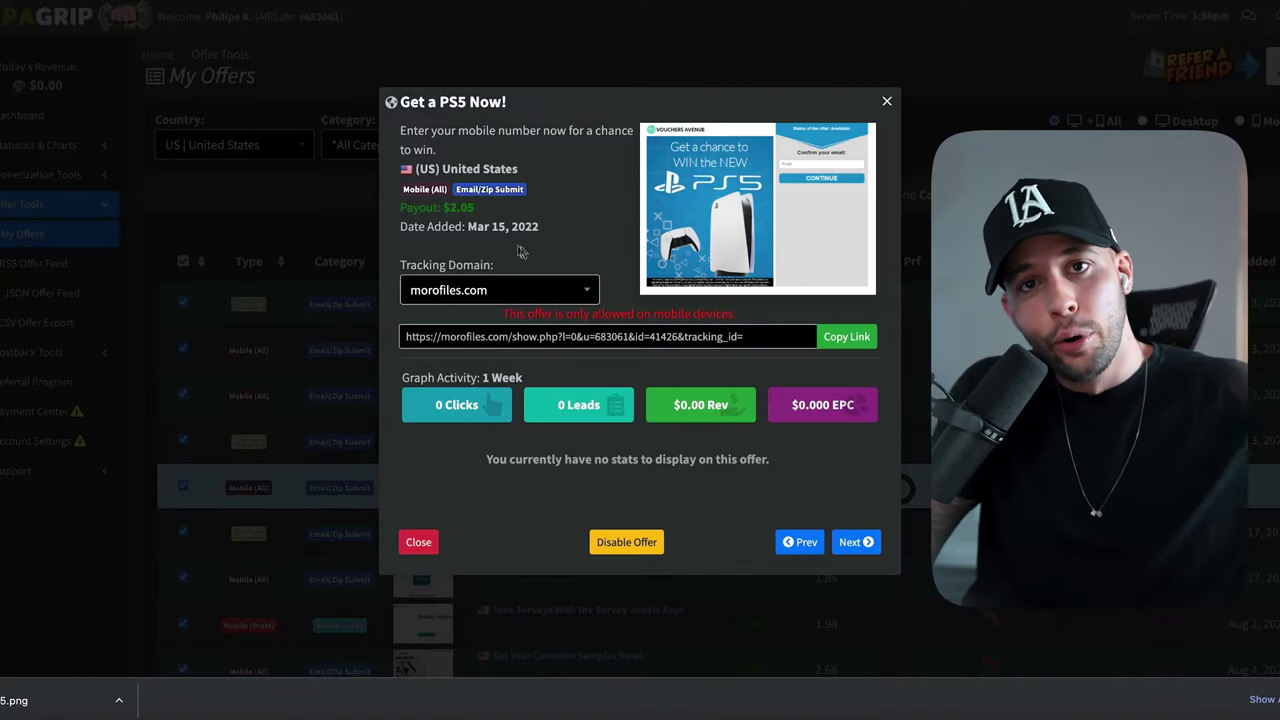
mouse_move(556, 234)
mouse_down()
mouse_move(420, 228)
mouse_move(571, 229)
mouse_up()
click(450, 232)
click(571, 229)
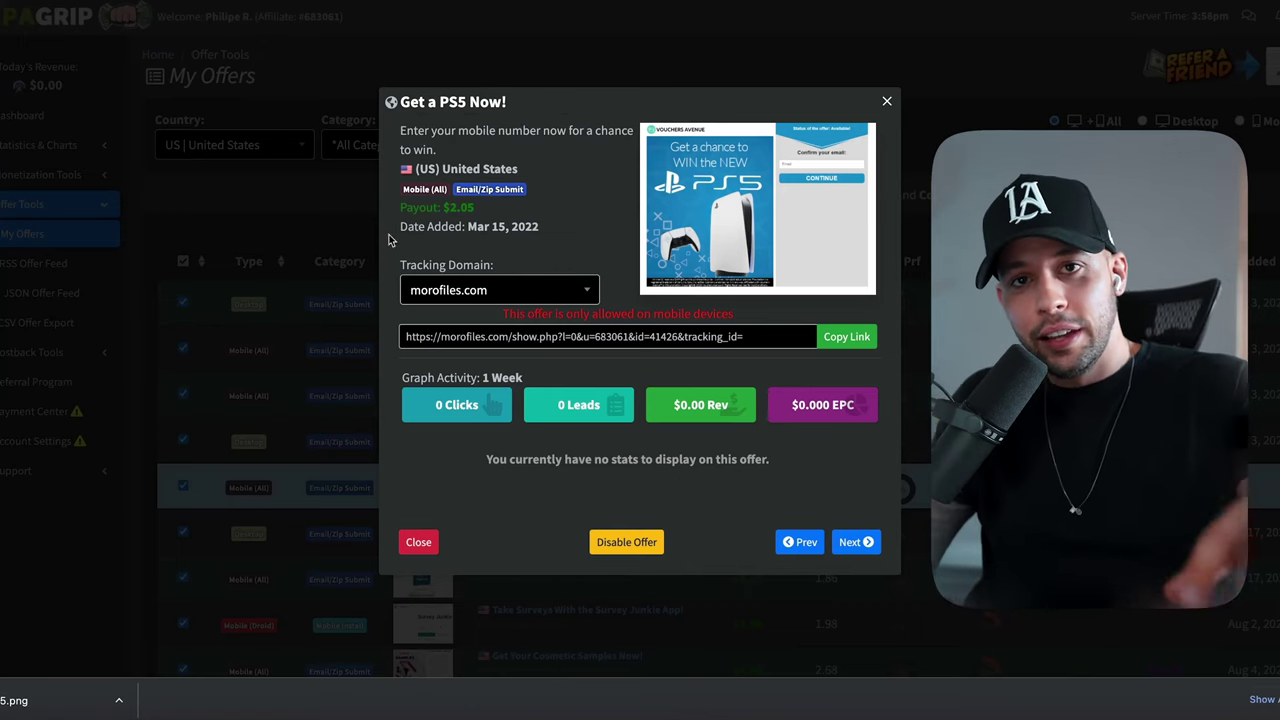
click(551, 232)
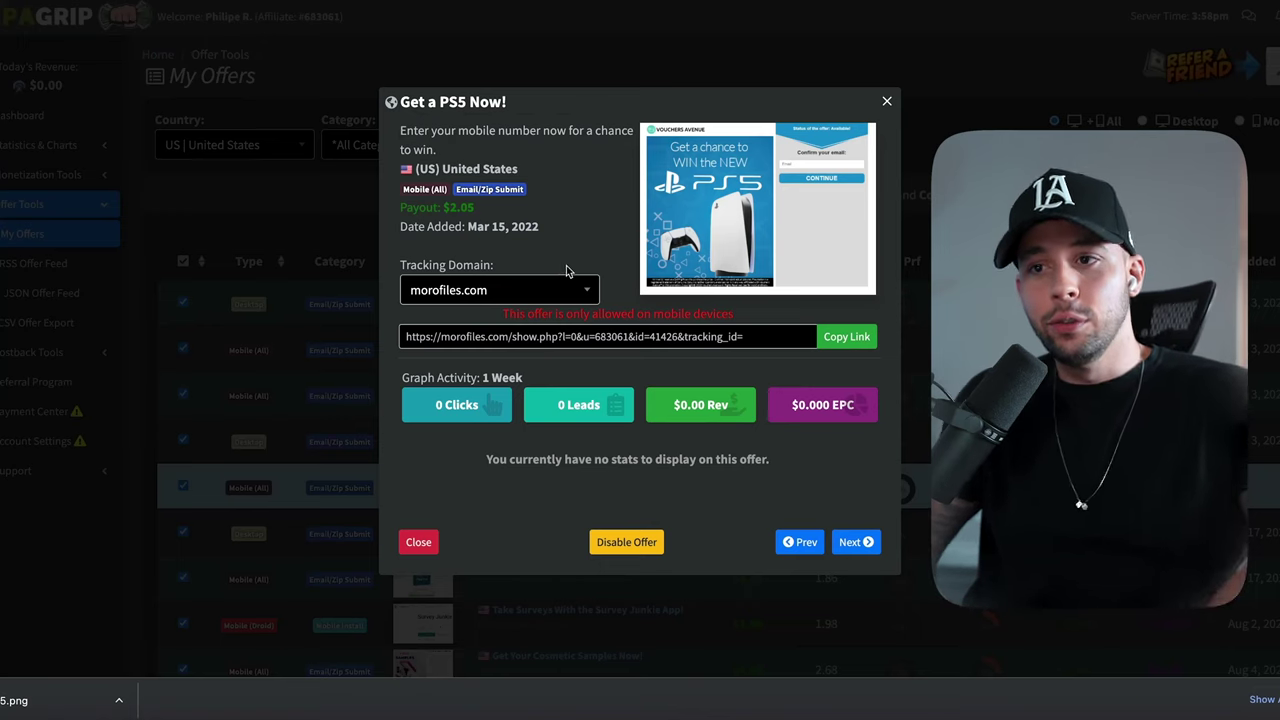
click(756, 337)
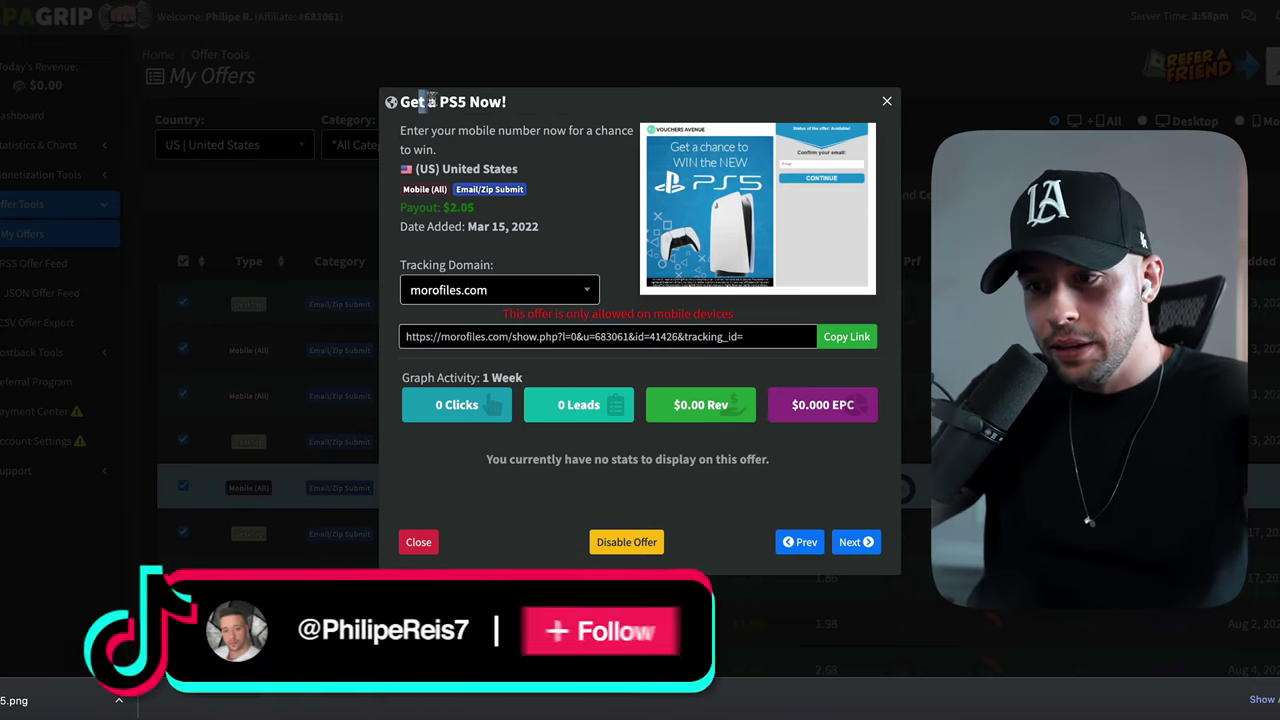
click(820, 342)
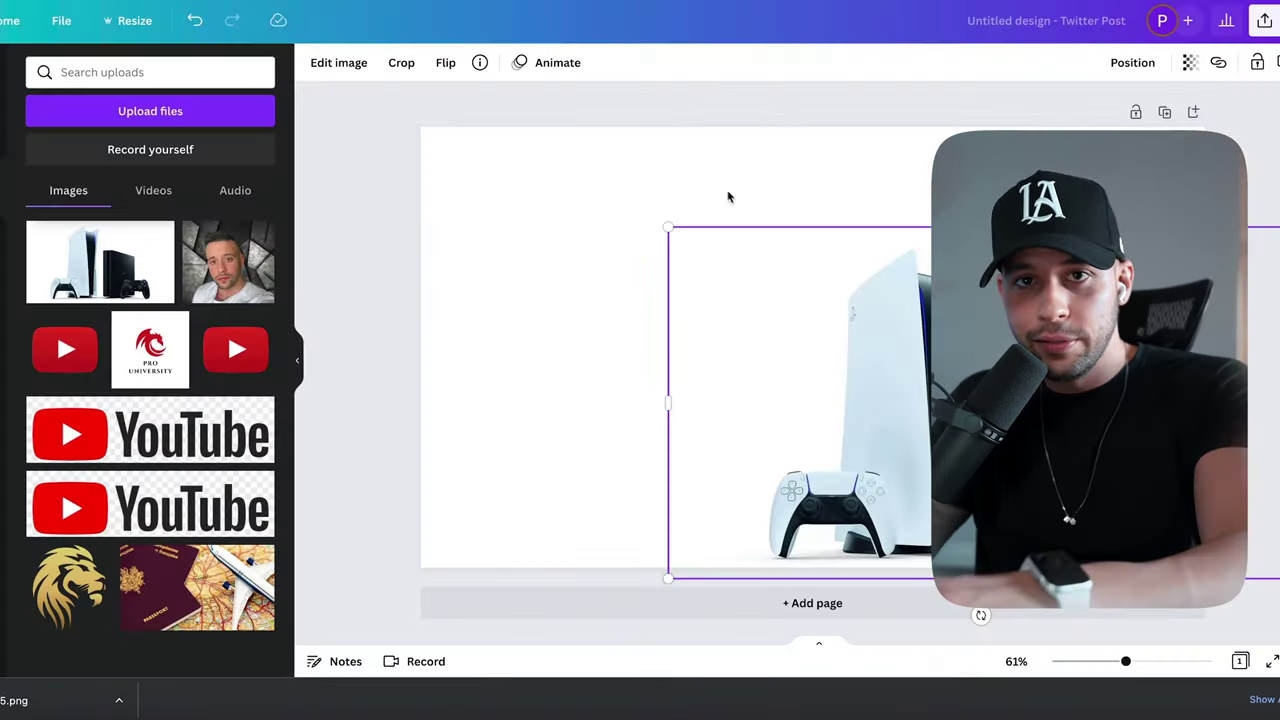
Add the Photography Workshop COMPLETION text combination to the page and undo the extra Happy Birthday text.
click(586, 166)
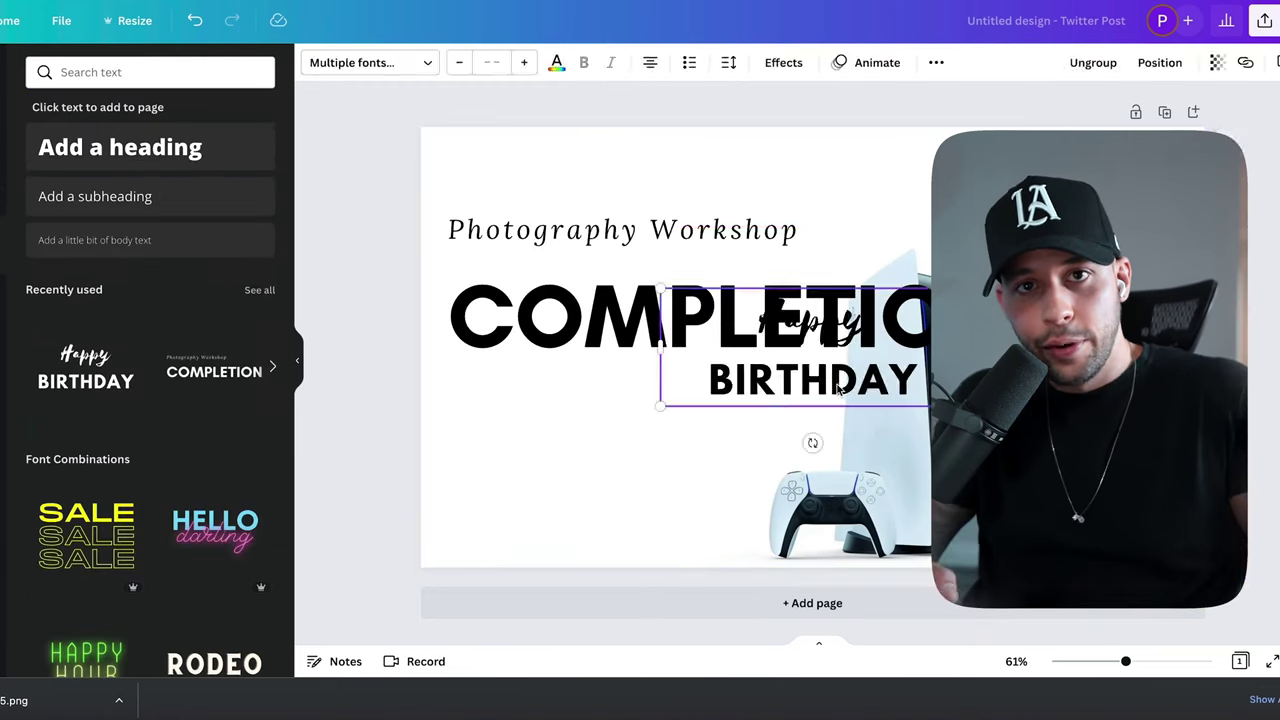
key(ctrl+z)
click(571, 262)
click(720, 238)
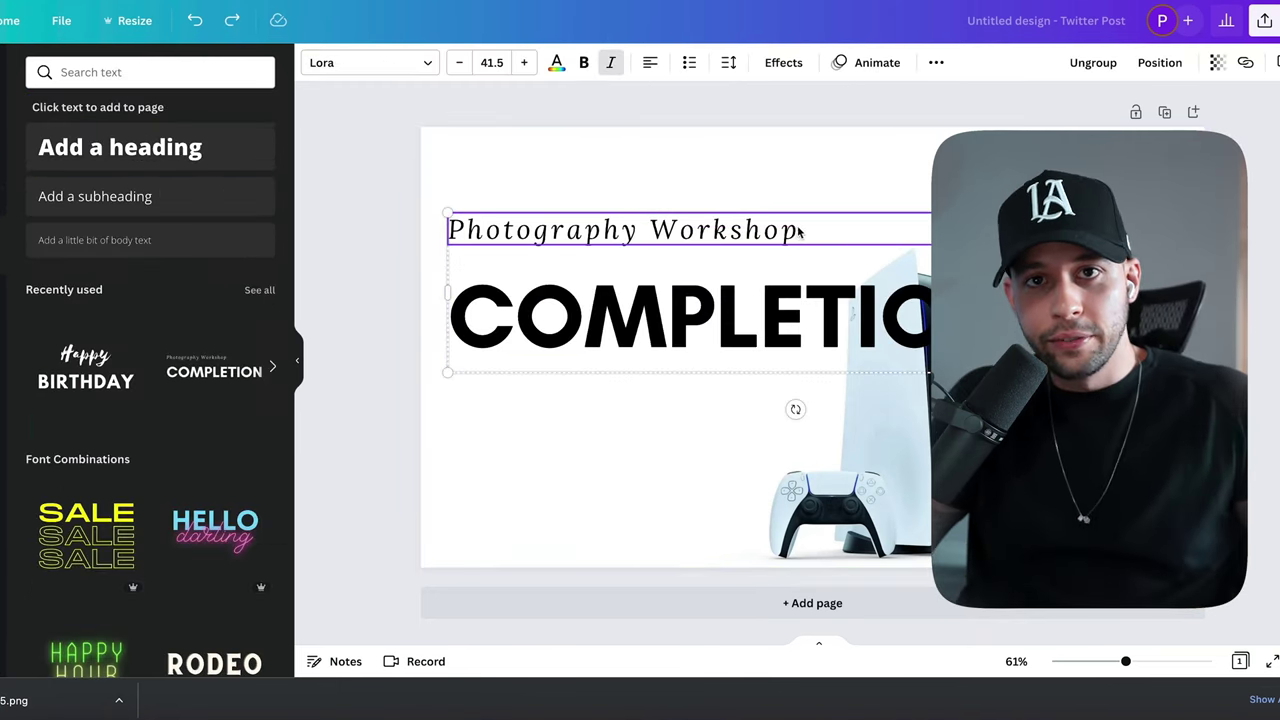
Delete the Photography Workshop line from the text combination, keeping the COMPLETION heading.
double_click(800, 229)
key(BackSpace)
click(731, 220)
click(711, 223)
key(Delete)
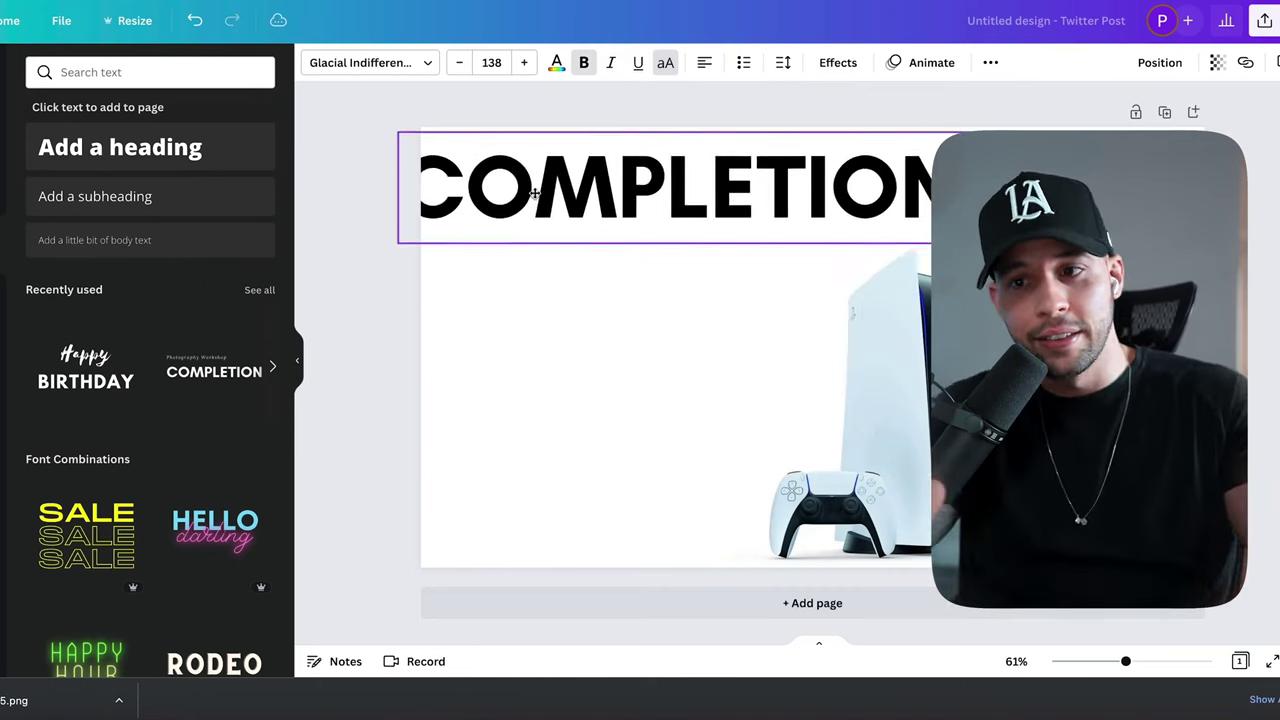
Shrink the COMPLETION heading to size 79.9 at the page's upper-left corner and replace its text with DECEMBER PS5 GIVEAWAY on two lines.
double_click(522, 165)
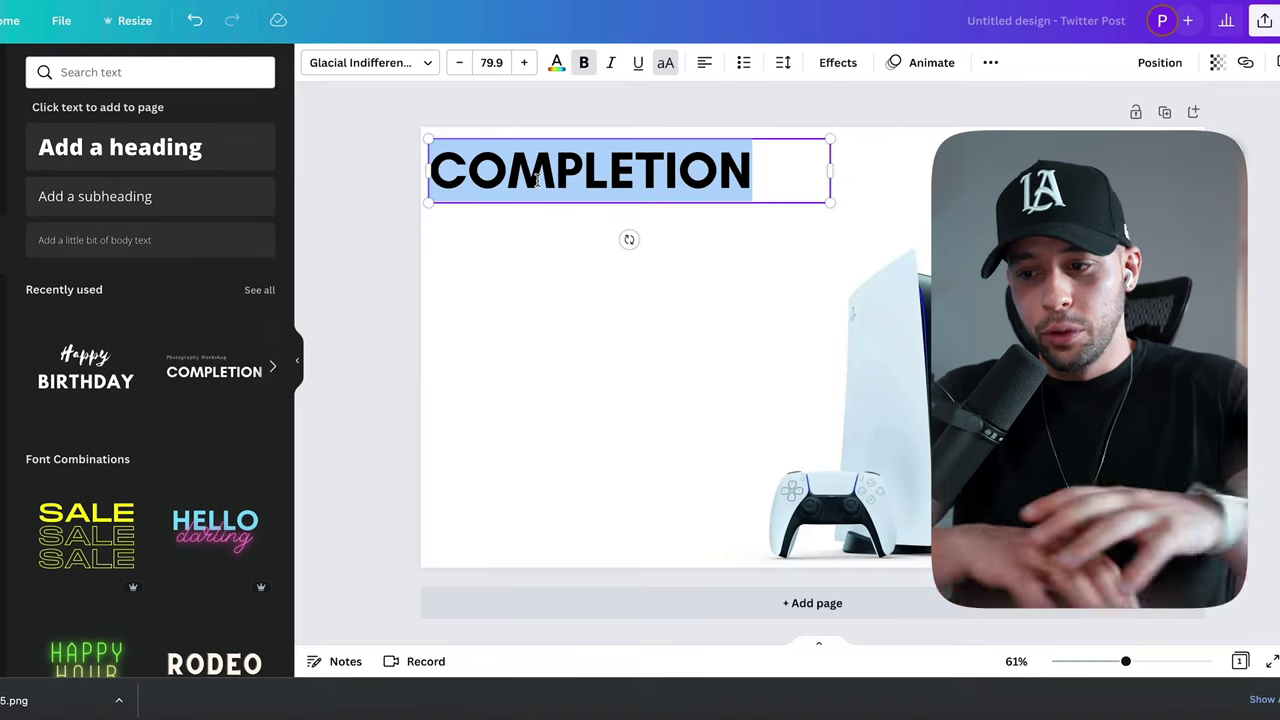
text(DECEMBER)
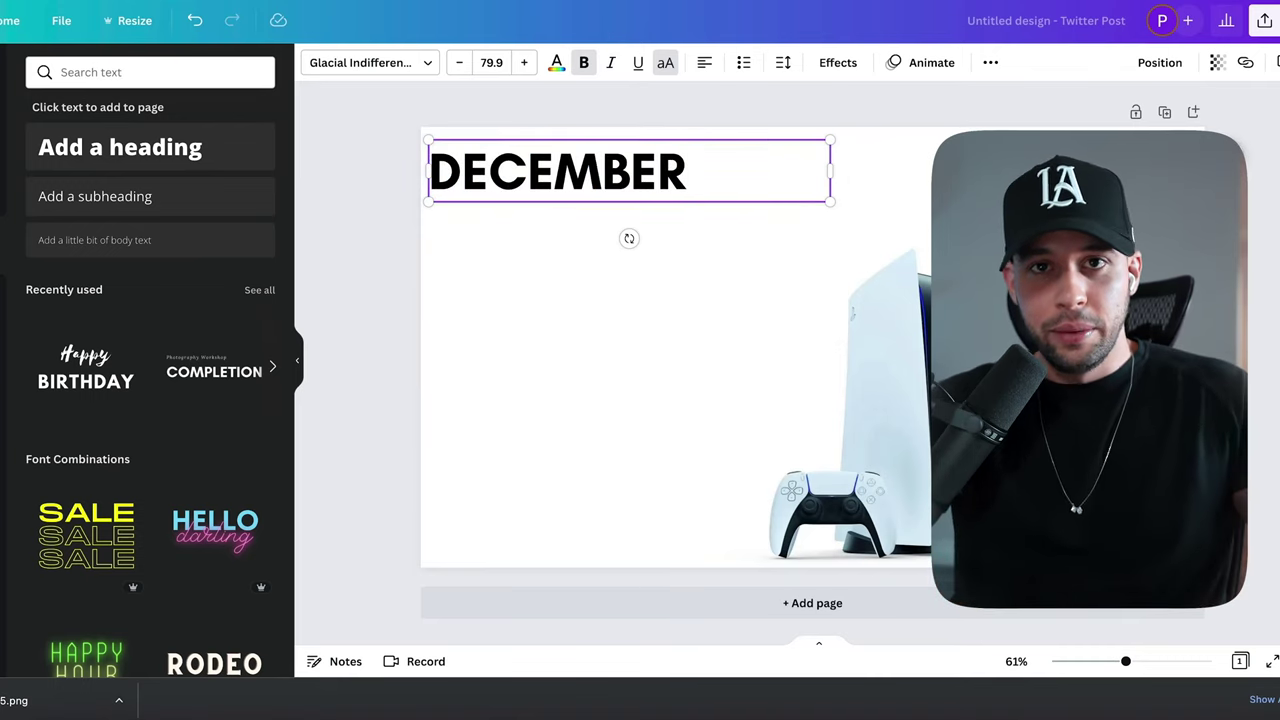
text( PS5)
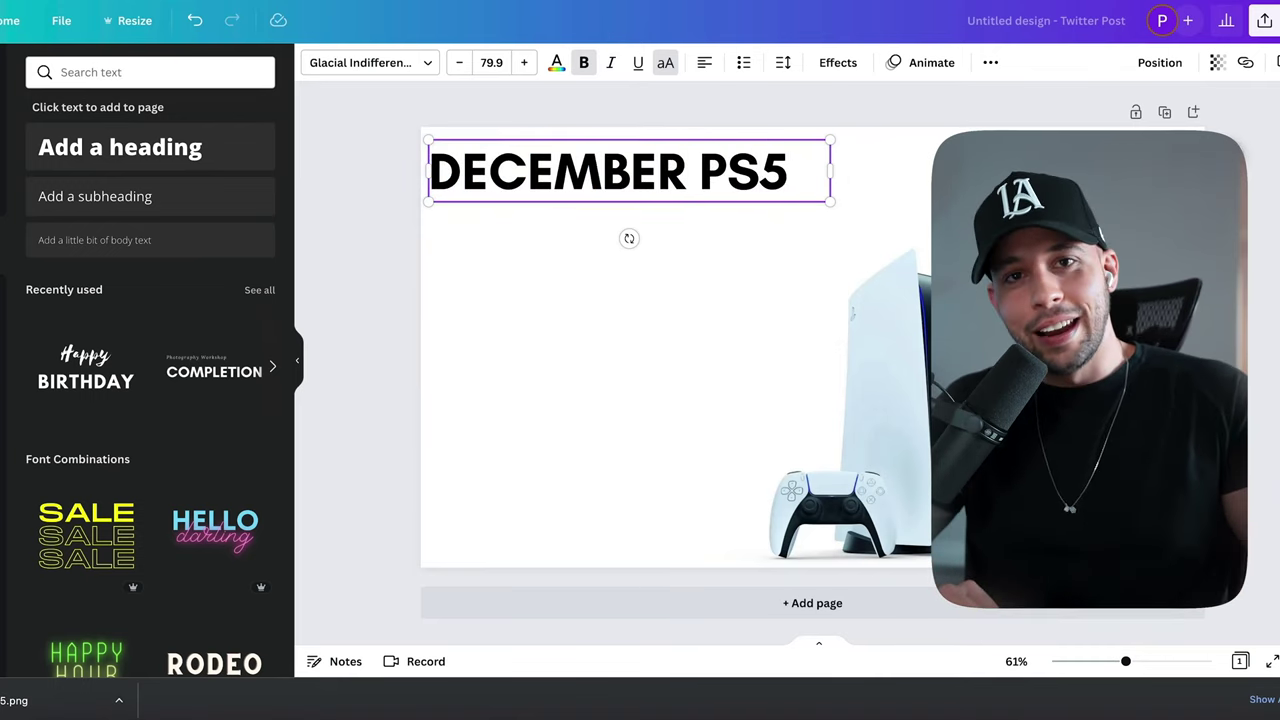
key(Return)
text(GIVEAWAY)
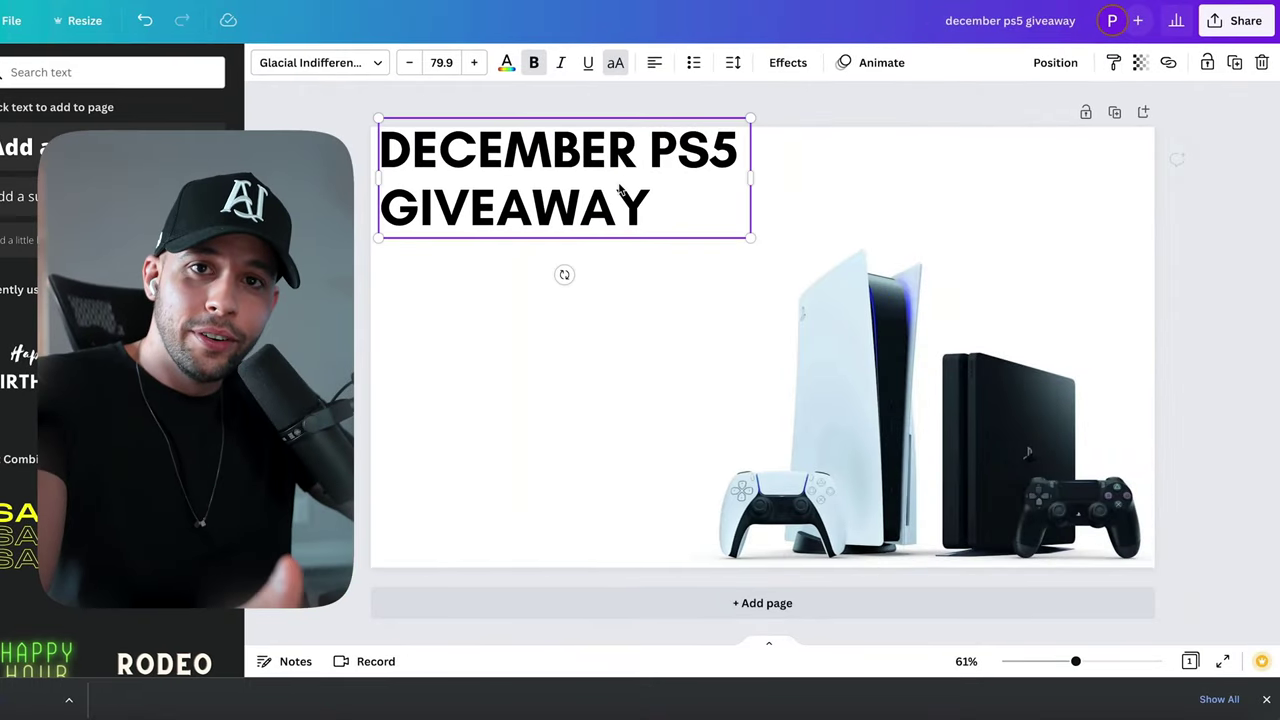
Enlarge the PS5 image and move it up so the consoles fill the right side of the page beside the heading.
click(877, 227)
click(730, 288)
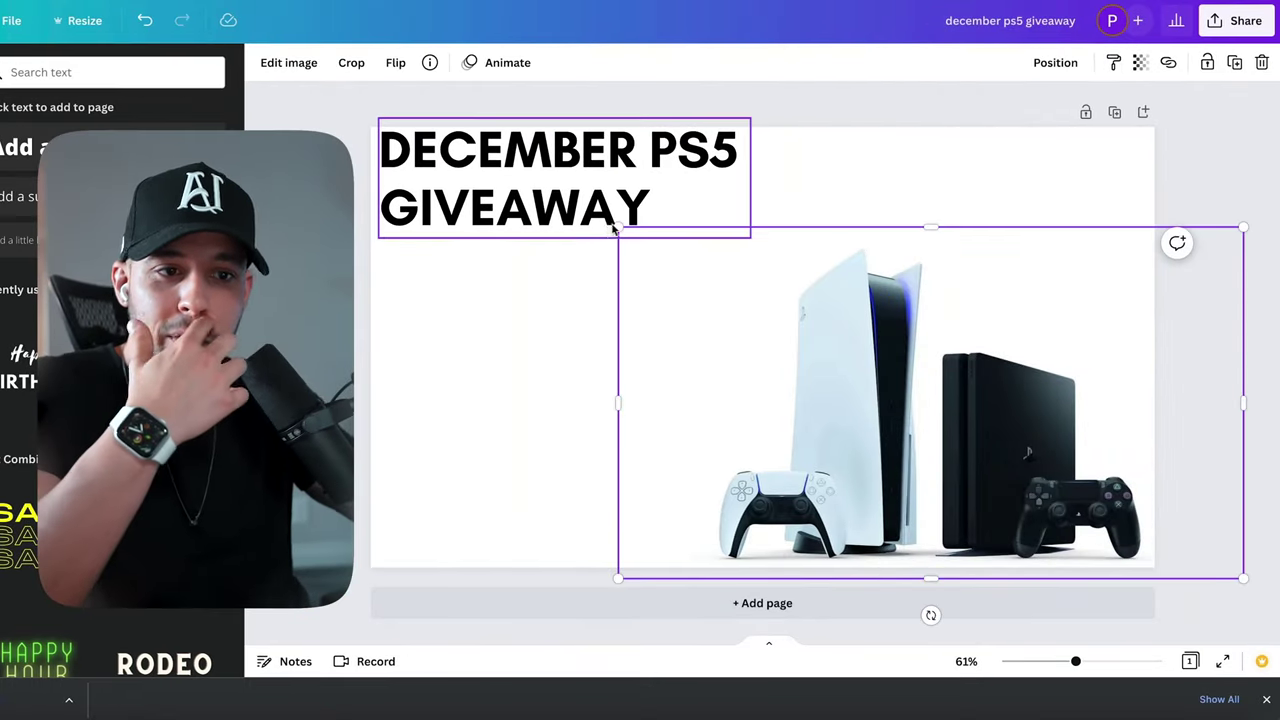
drag(900, 420, 952, 400)
key(Escape)
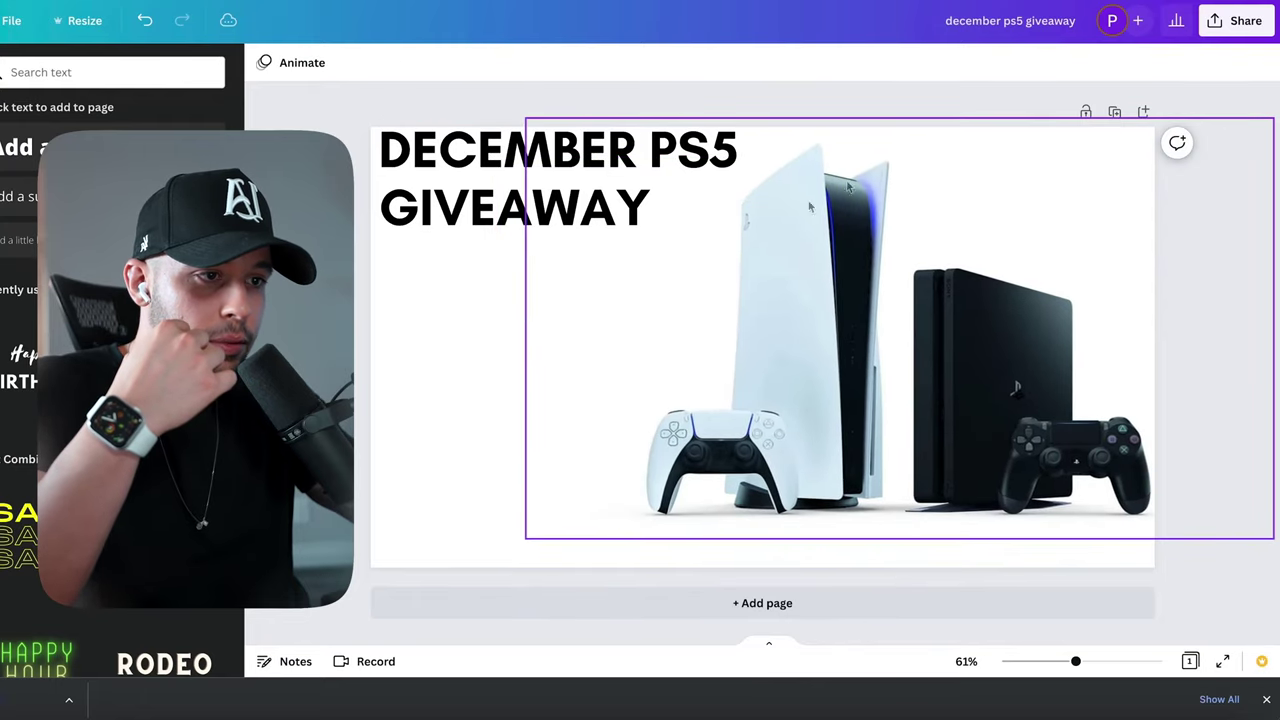